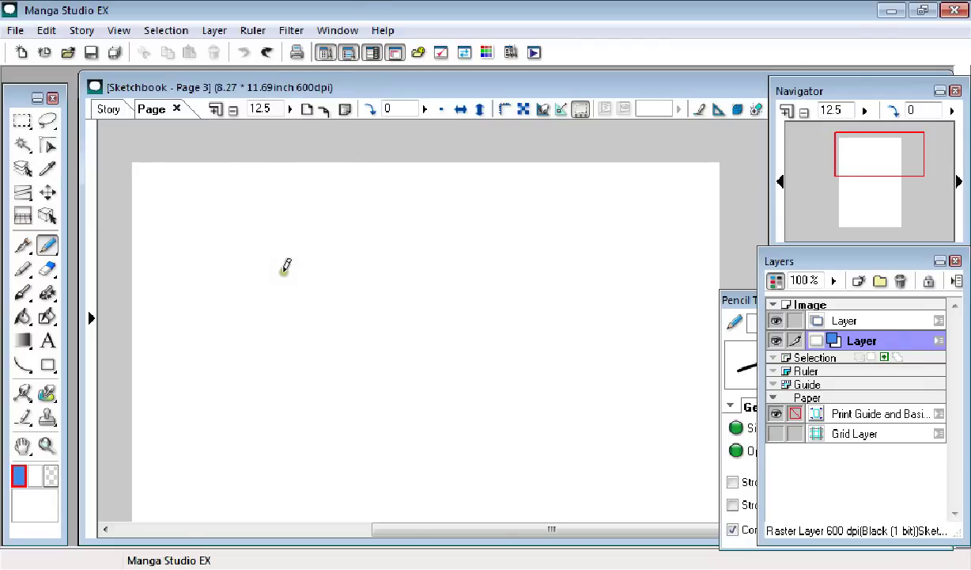
# - Try test strokes (an oval, a zigzag, looping ellipses) and undo each one
pyautogui.moveTo(467, 316); pyautogui.dragTo(431, 379)
pyautogui.hotkey('ctrl', 'z')
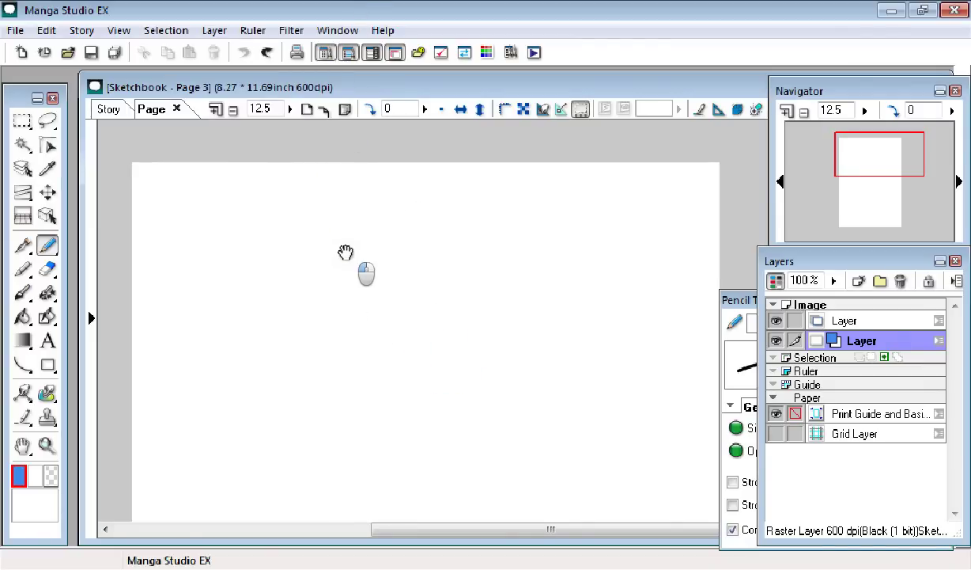
pyautogui.moveTo(345, 252)
pyautogui.mouseDown()
pyautogui.moveTo(330, 214)
pyautogui.moveTo(332, 275)
pyautogui.moveTo(348, 226)
pyautogui.moveTo(340, 264)
pyautogui.moveTo(332, 187)
pyautogui.mouseUp()
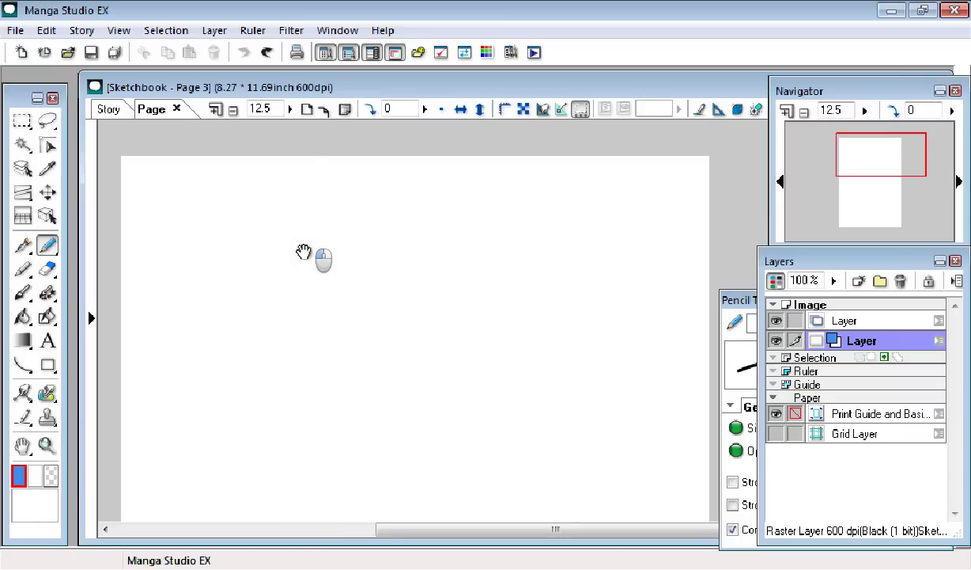
pyautogui.moveTo(304, 251); pyautogui.dragTo(307, 229)
pyautogui.moveTo(259, 198); pyautogui.dragTo(275, 262)
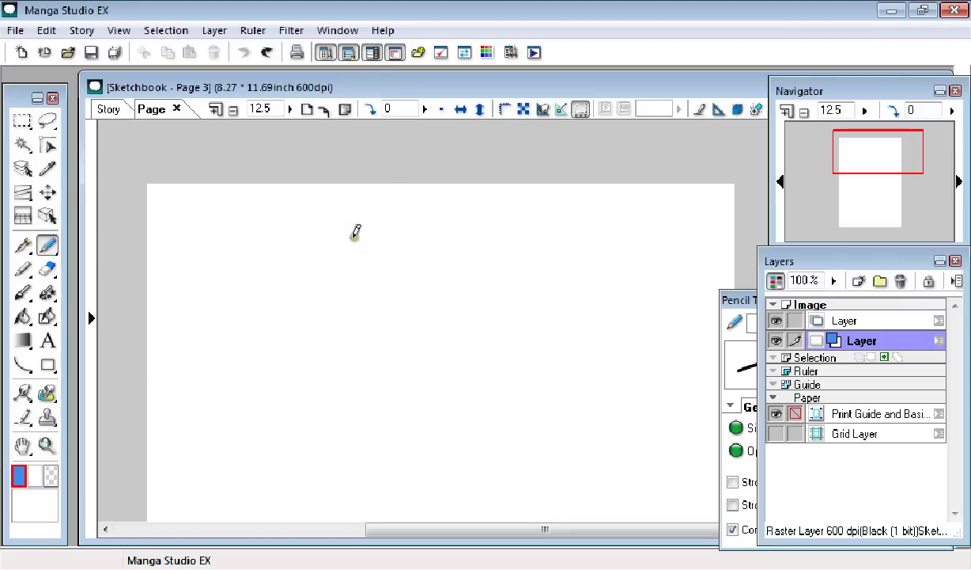
pyautogui.moveTo(316, 403); pyautogui.dragTo(506, 368)
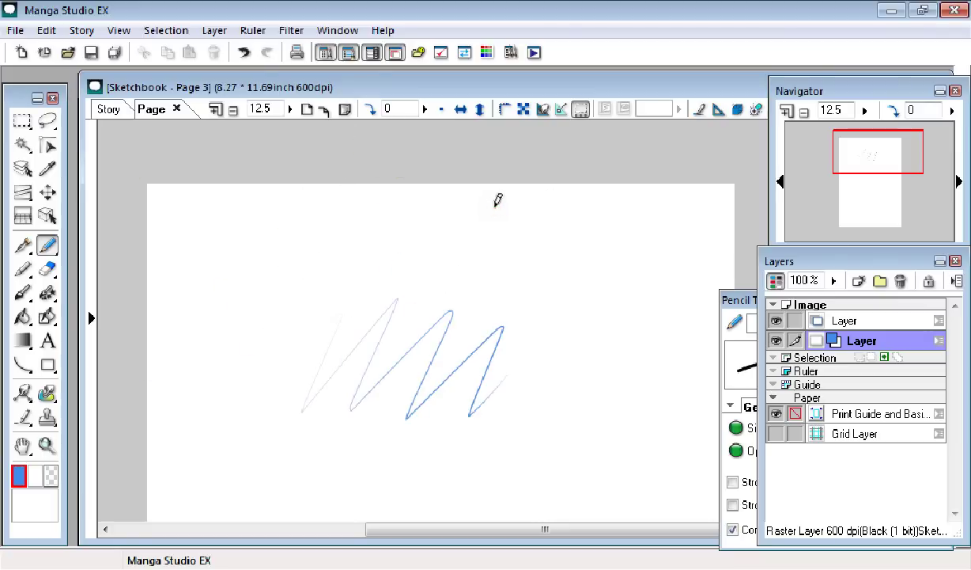
pyautogui.hotkey('ctrl', 'z')
pyautogui.moveTo(399, 300); pyautogui.dragTo(375, 364)
pyautogui.hotkey('ctrl', 'z')
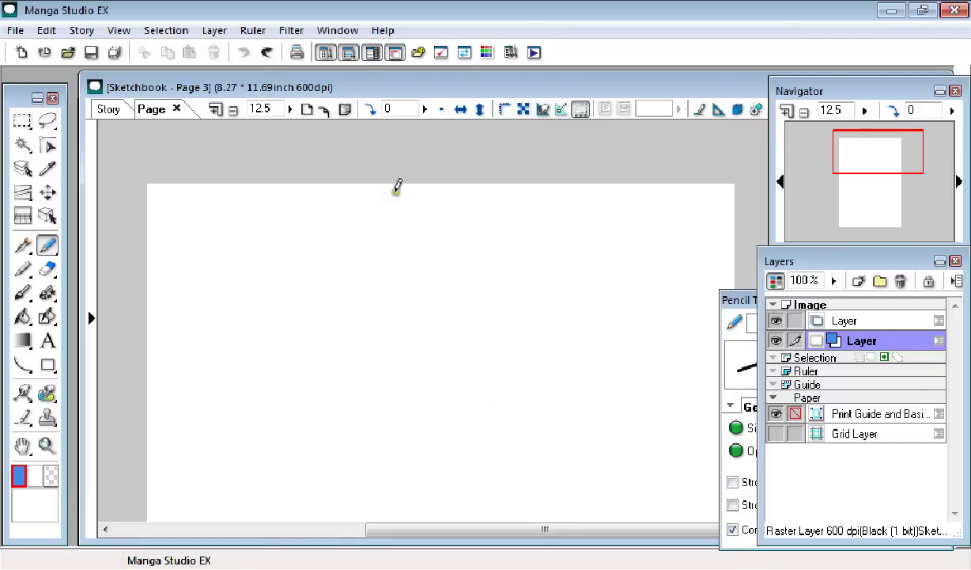
# - Add vertical and horizontal guidelines through the head circle
pyautogui.moveTo(364, 287)
pyautogui.mouseDown()
pyautogui.moveTo(343, 248)
pyautogui.moveTo(326, 264)
pyautogui.mouseUp()
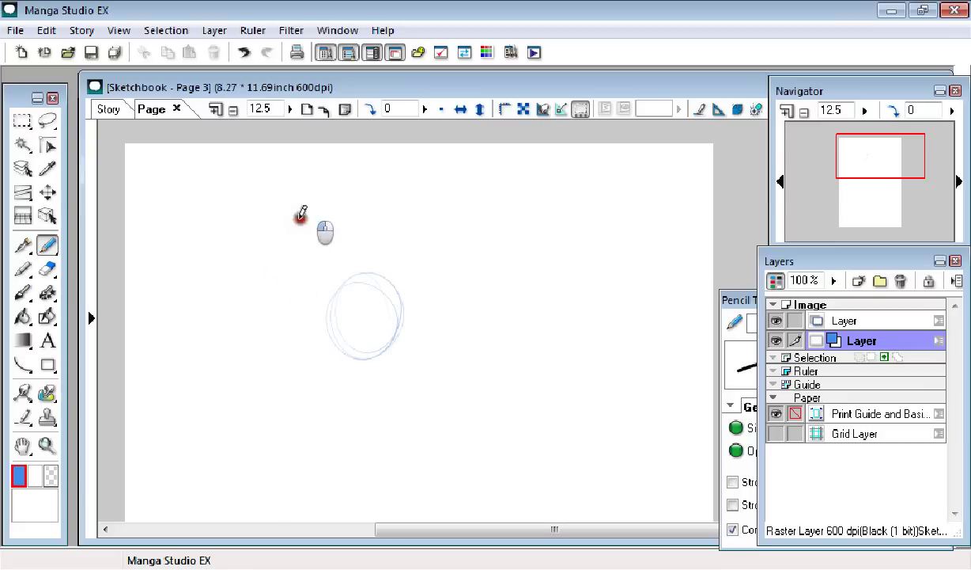
pyautogui.moveTo(297, 237); pyautogui.dragTo(314, 335)
pyautogui.moveTo(346, 281); pyautogui.dragTo(307, 220)
pyautogui.moveTo(265, 183)
pyautogui.mouseDown()
pyautogui.moveTo(278, 212)
pyautogui.moveTo(272, 222)
pyautogui.mouseUp()
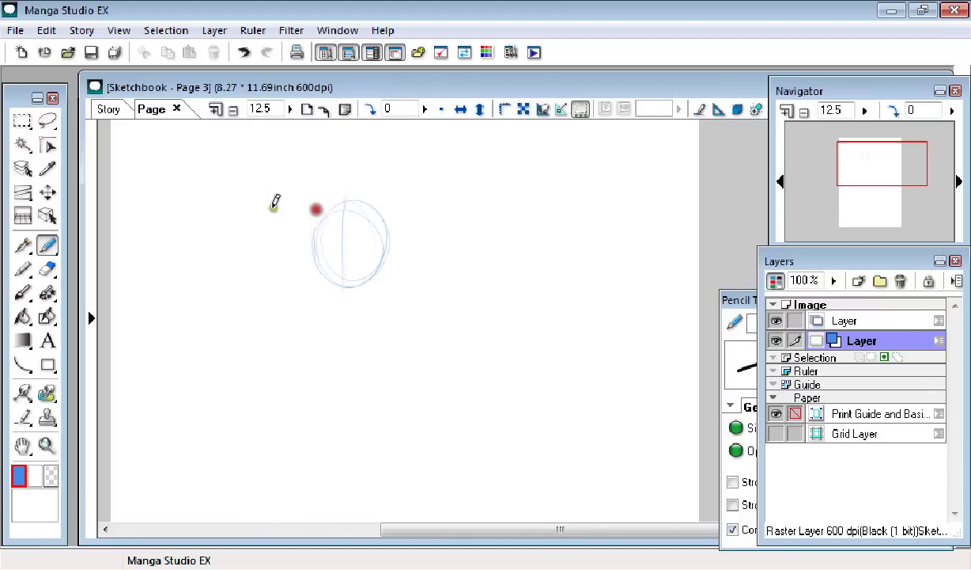
pyautogui.moveTo(249, 211); pyautogui.dragTo(297, 207)
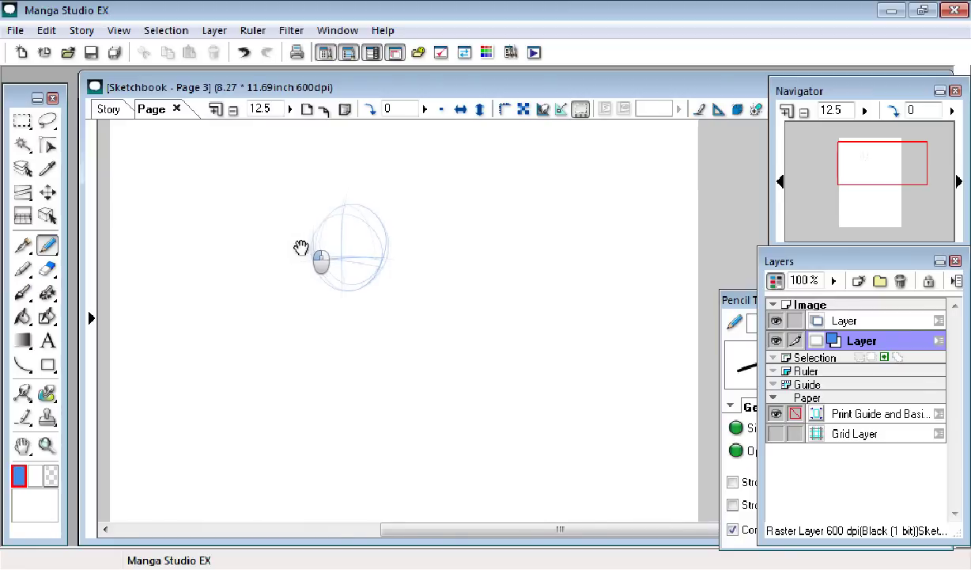
pyautogui.moveTo(304, 249); pyautogui.dragTo(297, 244)
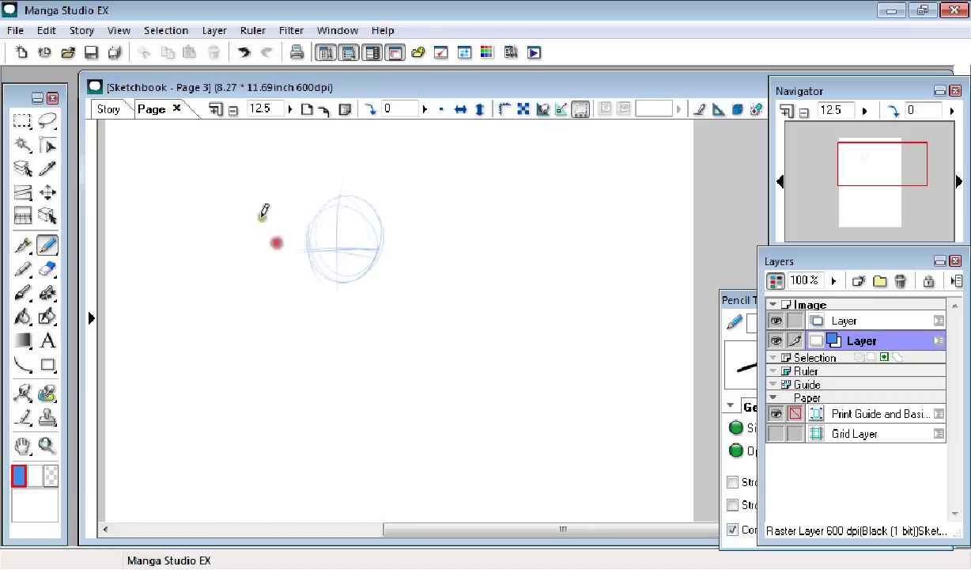
pyautogui.moveTo(314, 209)
pyautogui.mouseDown()
pyautogui.moveTo(334, 223)
pyautogui.moveTo(325, 224)
pyautogui.moveTo(336, 193)
pyautogui.mouseUp()
# - Refine the head circle's left side and draw the shoulder line below it
pyautogui.moveTo(337, 235)
pyautogui.mouseDown()
pyautogui.moveTo(360, 223)
pyautogui.moveTo(373, 260)
pyautogui.moveTo(325, 254)
pyautogui.mouseUp()
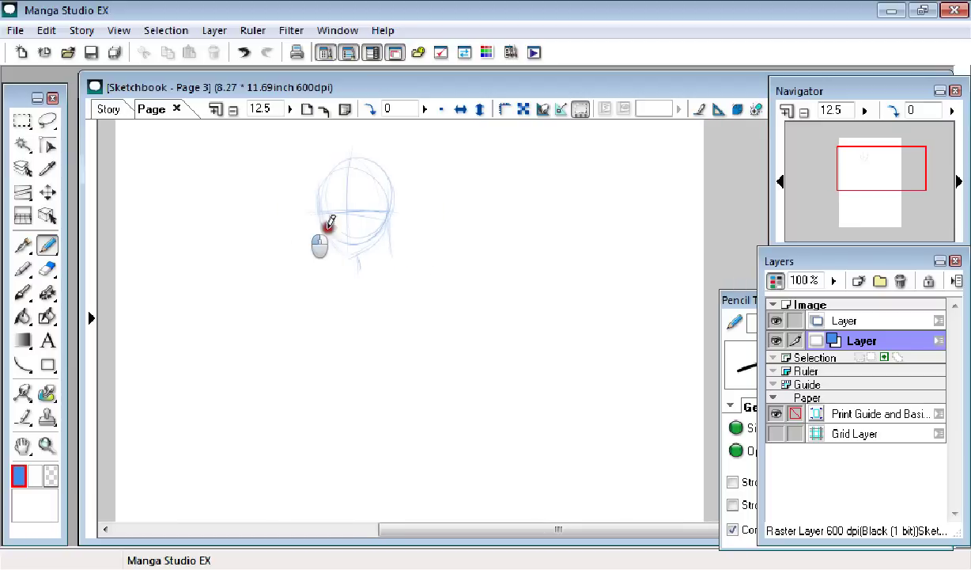
pyautogui.moveTo(341, 279); pyautogui.dragTo(439, 273)
pyautogui.moveTo(333, 201)
pyautogui.mouseDown()
pyautogui.moveTo(360, 230)
pyautogui.moveTo(333, 186)
pyautogui.mouseUp()
pyautogui.moveTo(281, 230); pyautogui.dragTo(295, 218)
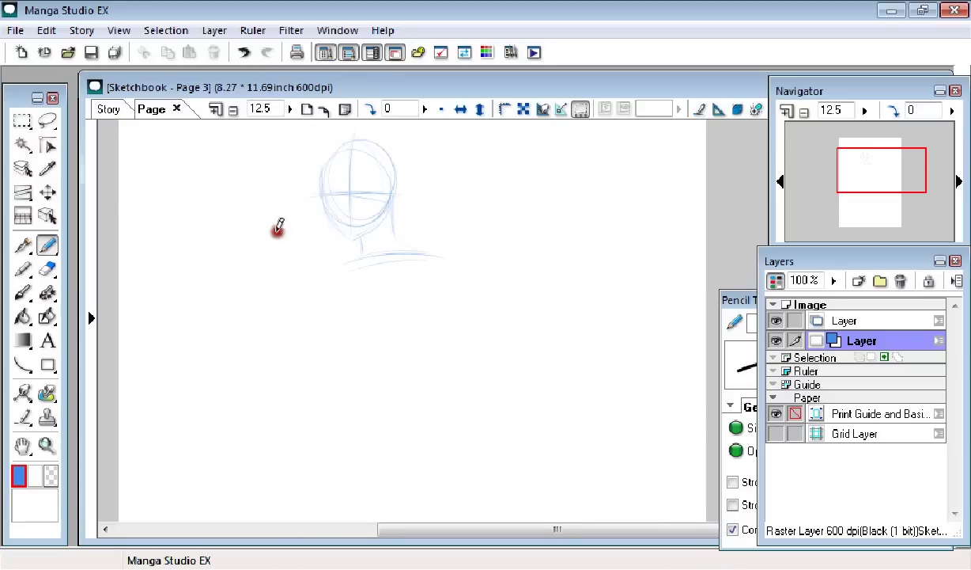
# - Draw the torso's left and right sides and its centre line
pyautogui.moveTo(331, 278); pyautogui.dragTo(348, 409)
pyautogui.moveTo(459, 262); pyautogui.dragTo(433, 383)
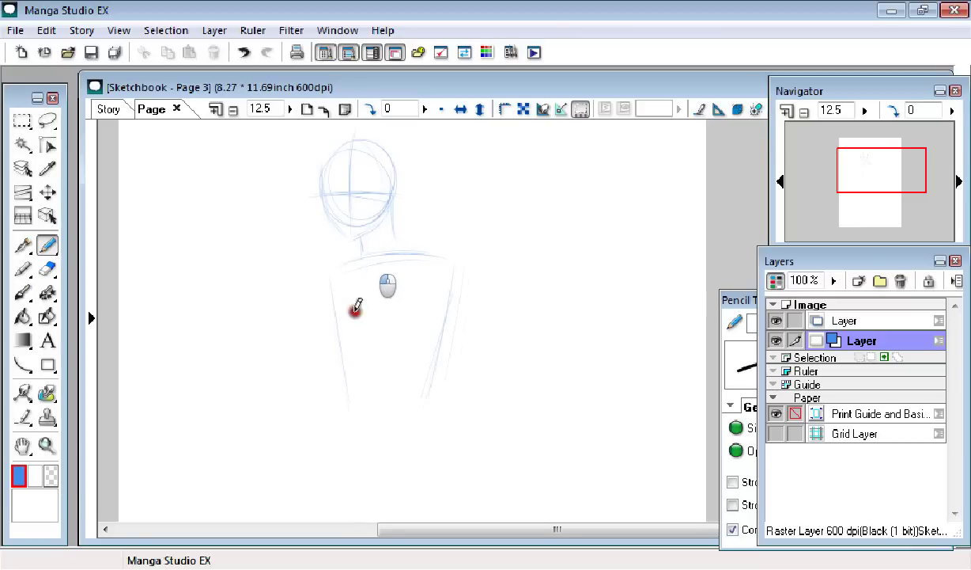
pyautogui.moveTo(347, 210); pyautogui.dragTo(346, 193)
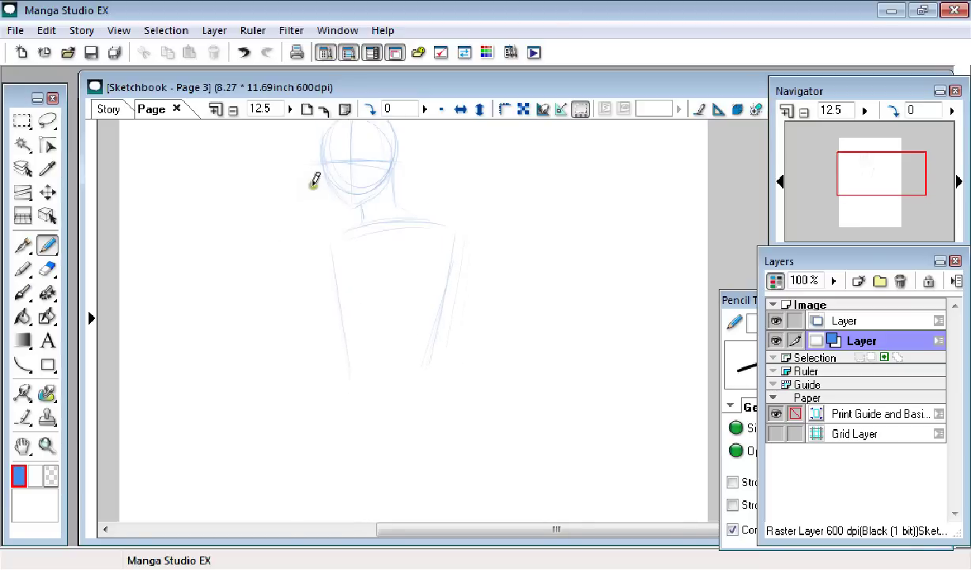
pyautogui.moveTo(371, 234); pyautogui.dragTo(376, 382)
pyautogui.moveTo(290, 248); pyautogui.dragTo(306, 223)
# - Draw the chest line across the torso, a bottom curve and a right-side stroke
pyautogui.moveTo(286, 291); pyautogui.dragTo(437, 258)
pyautogui.hotkey('ctrl', 'z')
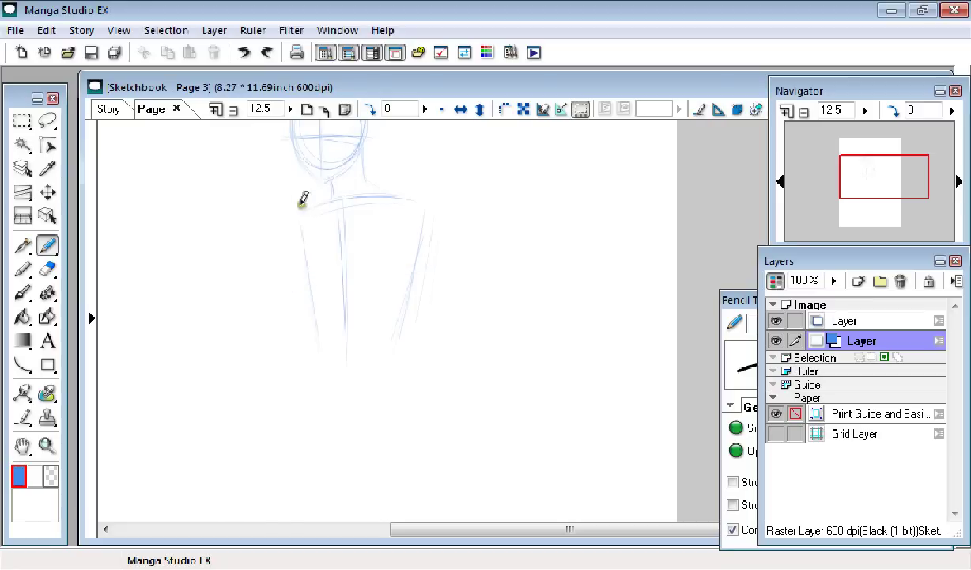
pyautogui.moveTo(293, 285); pyautogui.dragTo(433, 280)
pyautogui.hotkey('ctrl', 'y')
pyautogui.moveTo(341, 235); pyautogui.dragTo(324, 214)
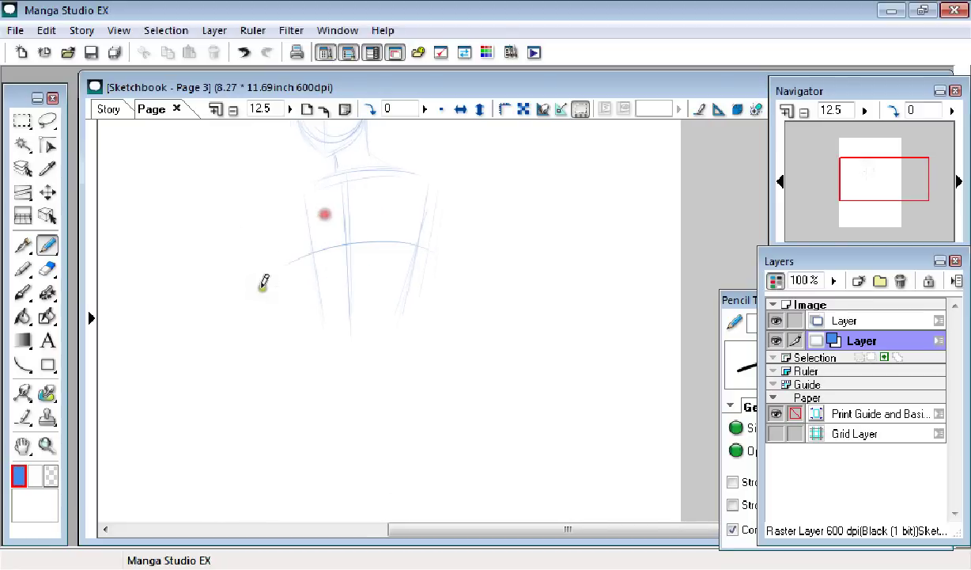
pyautogui.moveTo(329, 321); pyautogui.dragTo(388, 323)
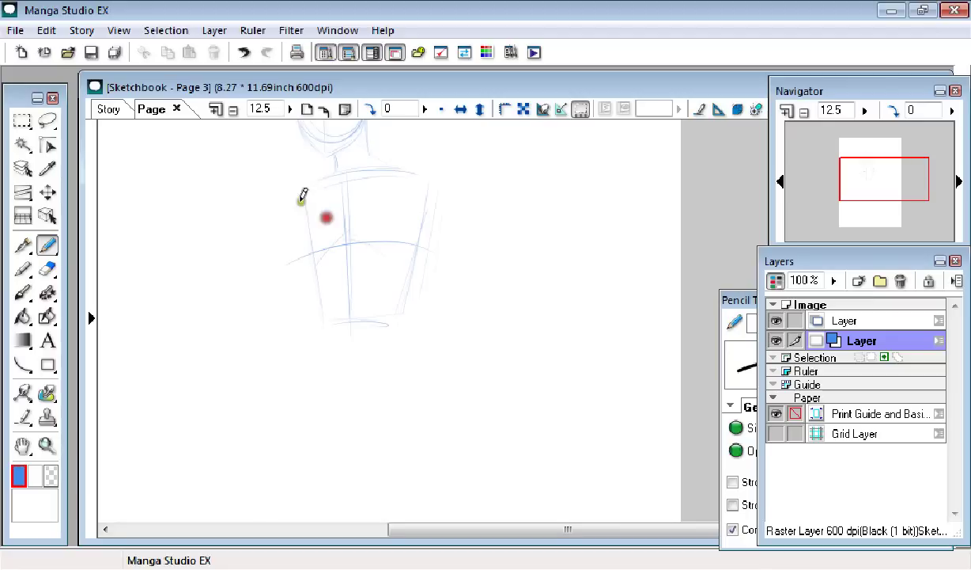
pyautogui.moveTo(336, 231); pyautogui.dragTo(291, 195)
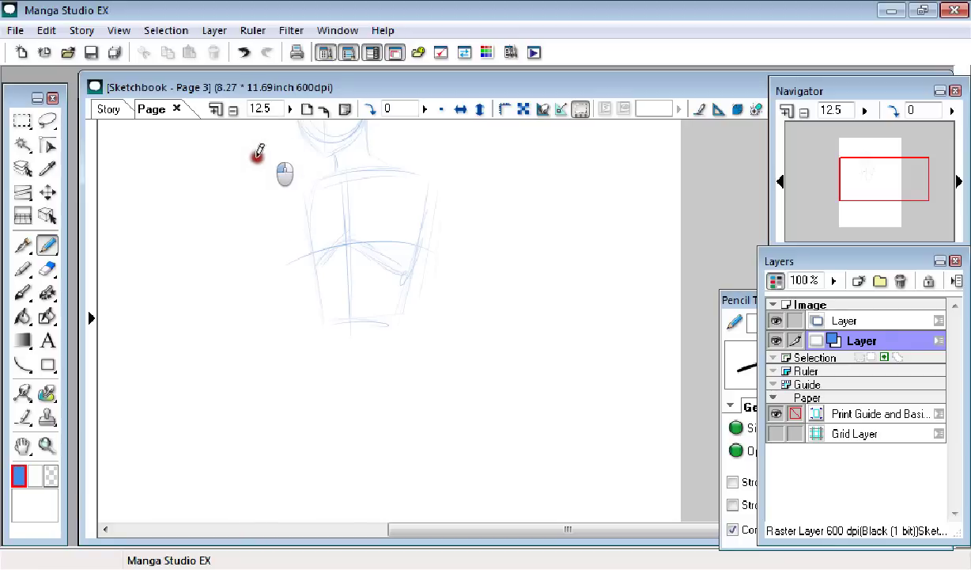
# - Draw a waist curve across the lower torso
pyautogui.click(269, 214)
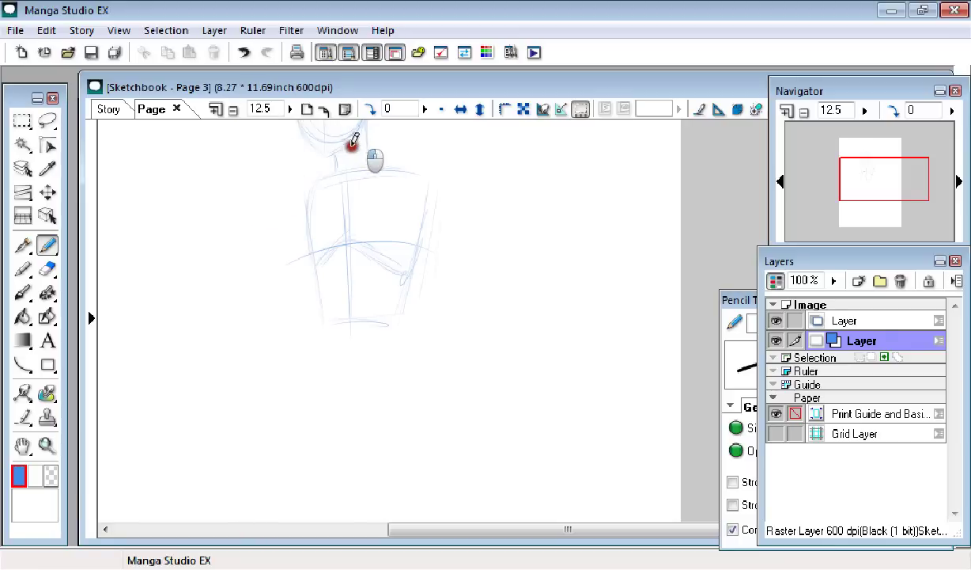
pyautogui.click(338, 222)
pyautogui.moveTo(327, 203); pyautogui.dragTo(332, 156)
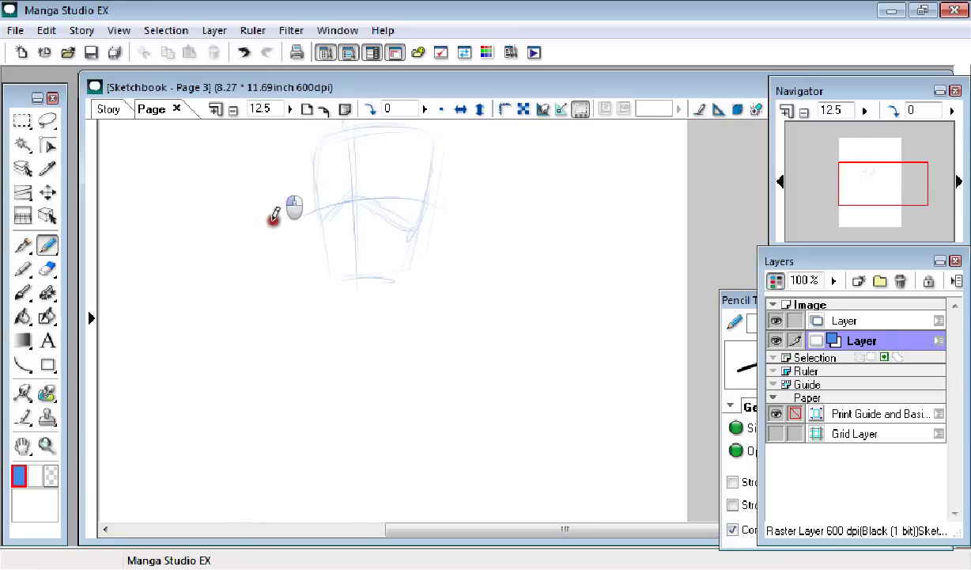
pyautogui.moveTo(343, 215); pyautogui.dragTo(308, 227)
pyautogui.click(274, 236)
# - Add a line and short strokes below the torso's lower right
pyautogui.moveTo(326, 281); pyautogui.dragTo(342, 344)
pyautogui.moveTo(305, 276); pyautogui.dragTo(336, 271)
pyautogui.click(338, 221)
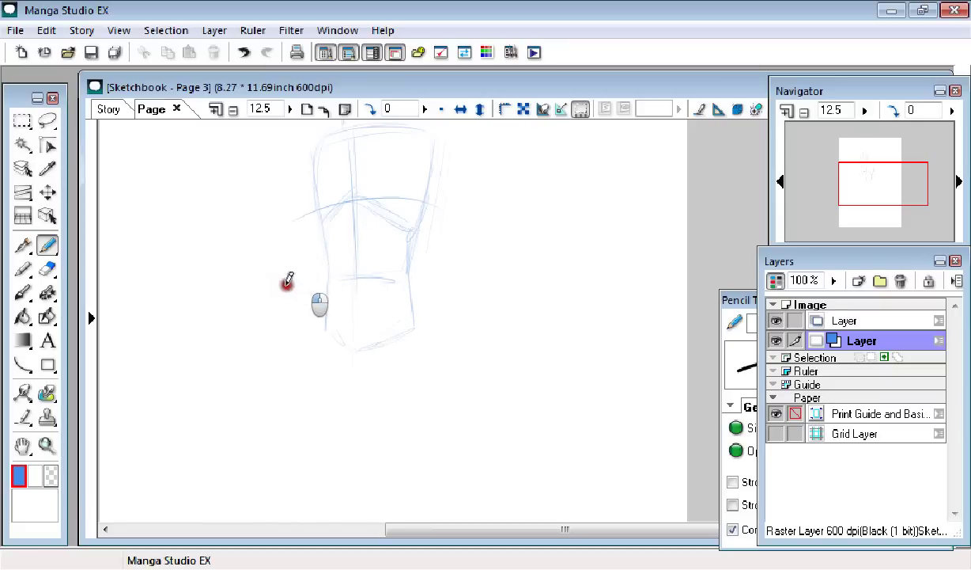
pyautogui.moveTo(313, 266); pyautogui.dragTo(305, 223)
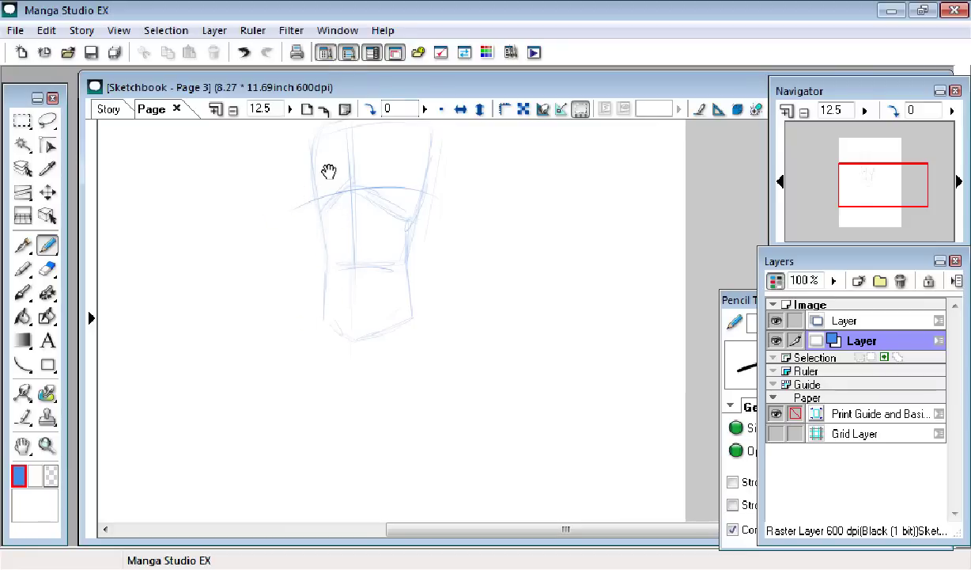
pyautogui.moveTo(325, 164)
pyautogui.mouseDown()
pyautogui.moveTo(336, 266)
pyautogui.moveTo(321, 264)
pyautogui.moveTo(310, 294)
pyautogui.moveTo(299, 253)
pyautogui.mouseUp()
# - Sketch joint circles at the right and left shoulders, undoing and redoing strokes
pyautogui.moveTo(388, 238)
pyautogui.mouseDown()
pyautogui.moveTo(384, 253)
pyautogui.moveTo(400, 249)
pyautogui.mouseUp()
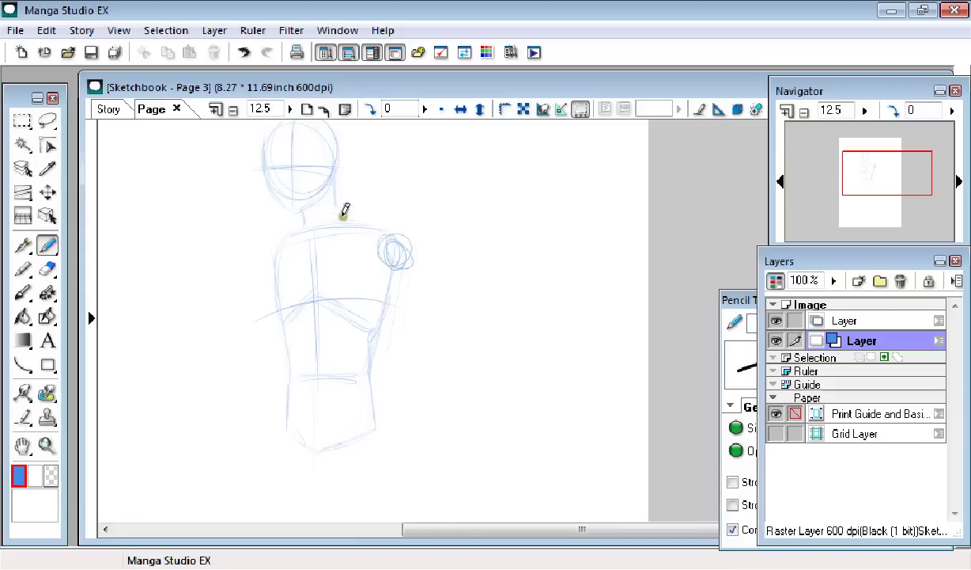
pyautogui.hotkey('ctrl', 'z')
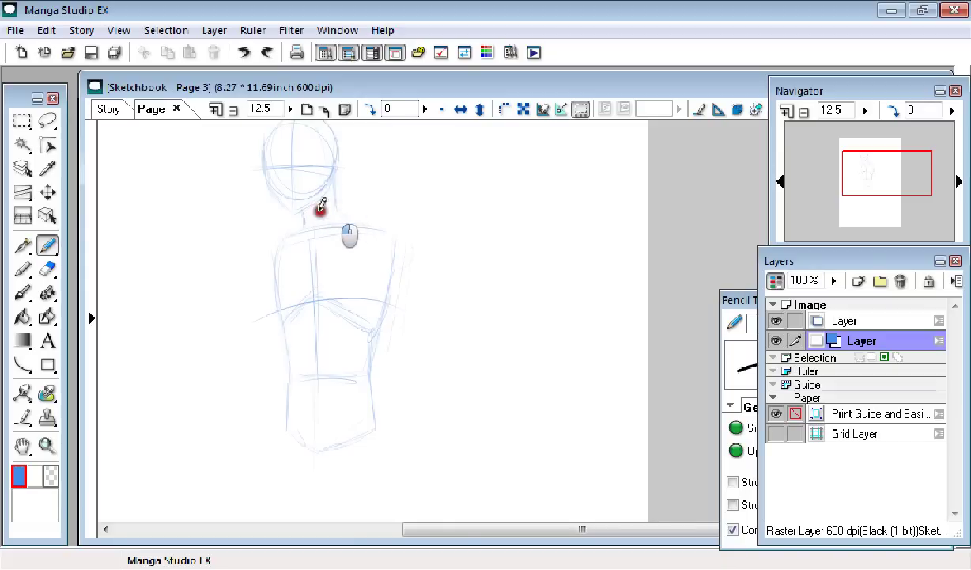
pyautogui.hotkey('ctrl', 'y')
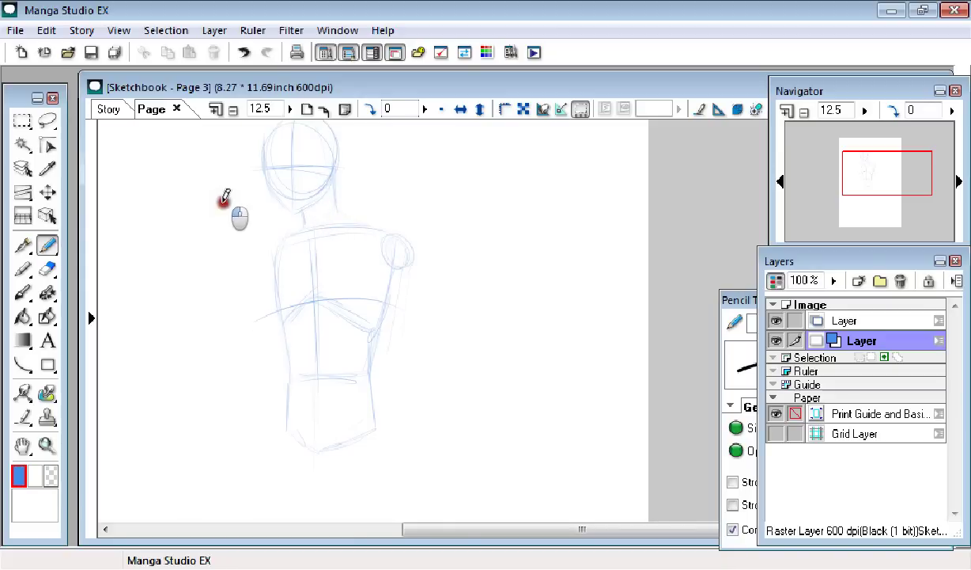
pyautogui.moveTo(270, 248); pyautogui.dragTo(273, 278)
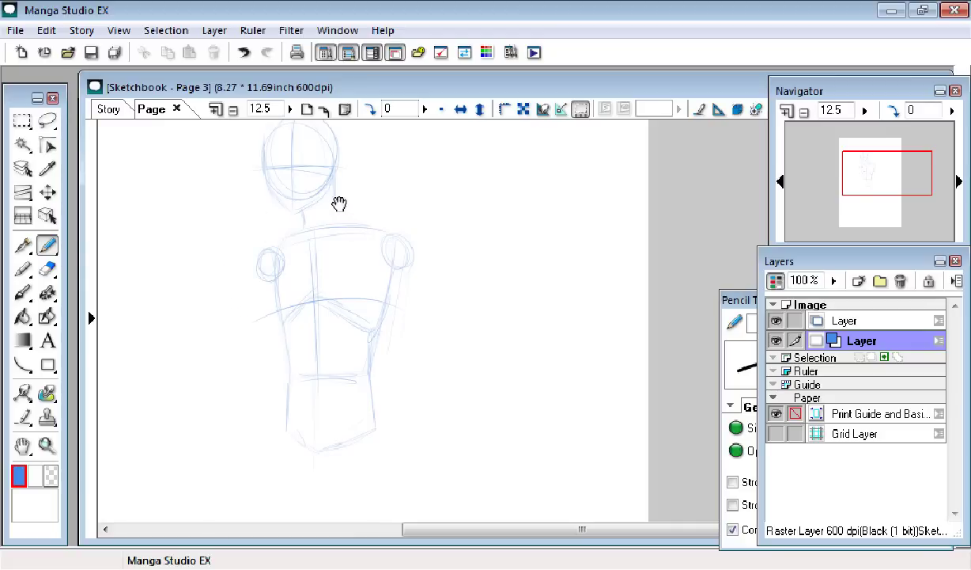
pyautogui.moveTo(341, 214); pyautogui.dragTo(347, 222)
pyautogui.hotkey('ctrl', 'z')
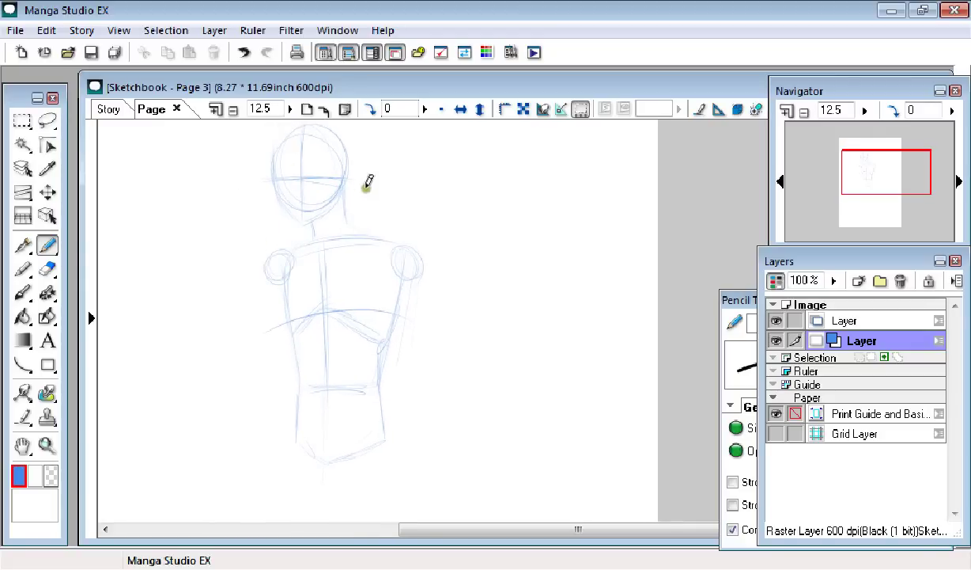
pyautogui.moveTo(330, 193); pyautogui.dragTo(330, 212)
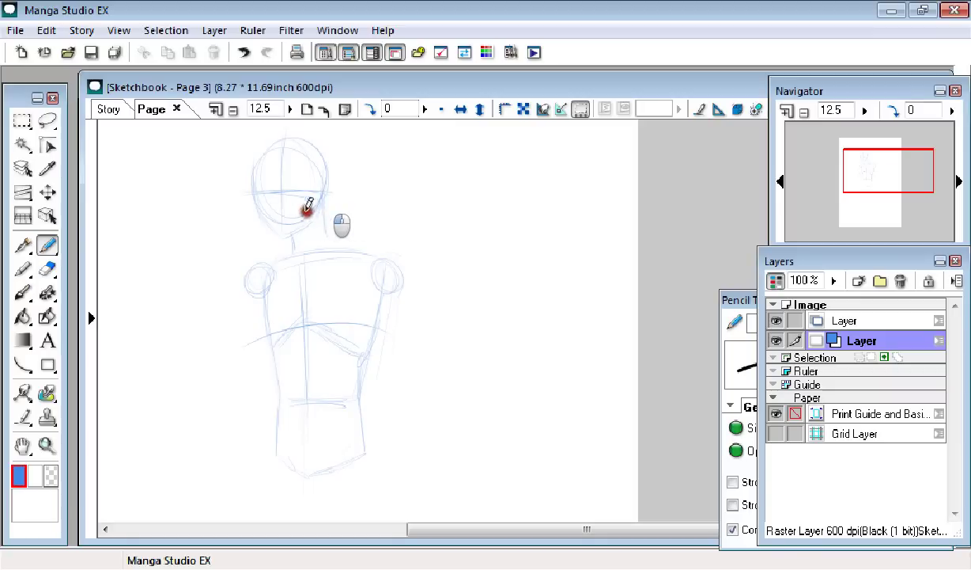
# - Redo the shoulder circle and the arm strokes running down the sides
pyautogui.hotkey('ctrl', 'y')
pyautogui.hotkey('ctrl', 'y')
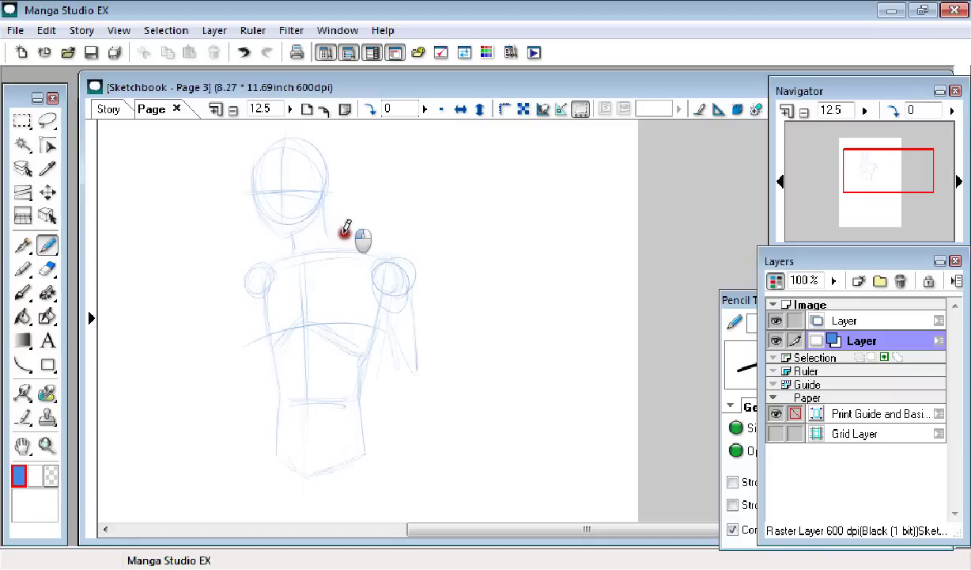
pyautogui.hotkey('ctrl', 'y')
pyautogui.moveTo(341, 267); pyautogui.dragTo(347, 216)
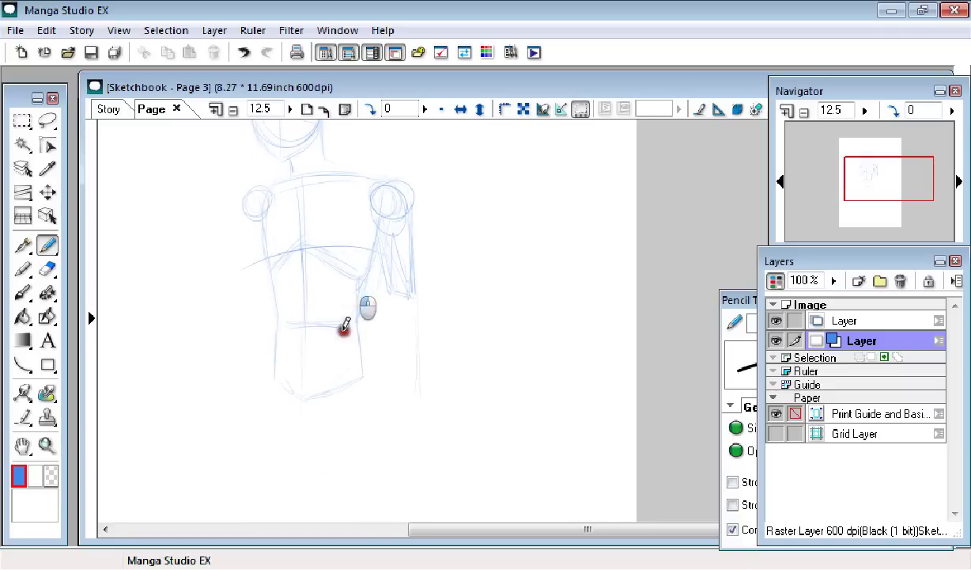
pyautogui.hotkey('ctrl', 'y')
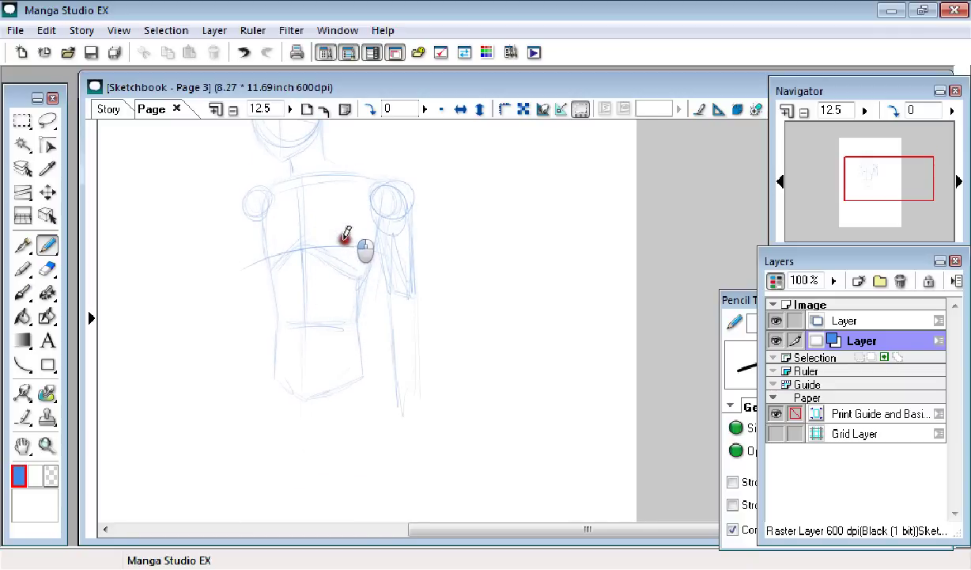
pyautogui.moveTo(307, 200); pyautogui.dragTo(353, 219)
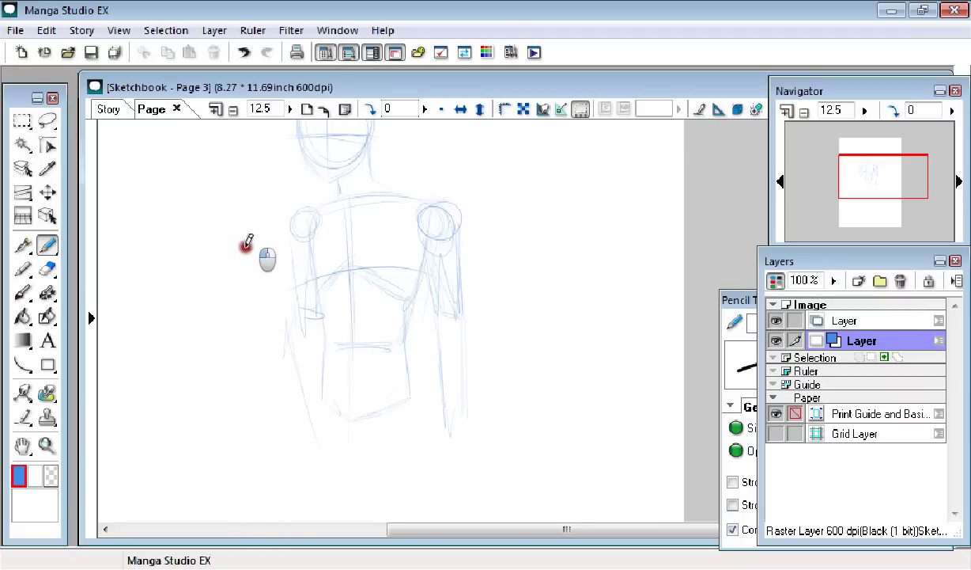
pyautogui.moveTo(404, 265); pyautogui.dragTo(370, 199)
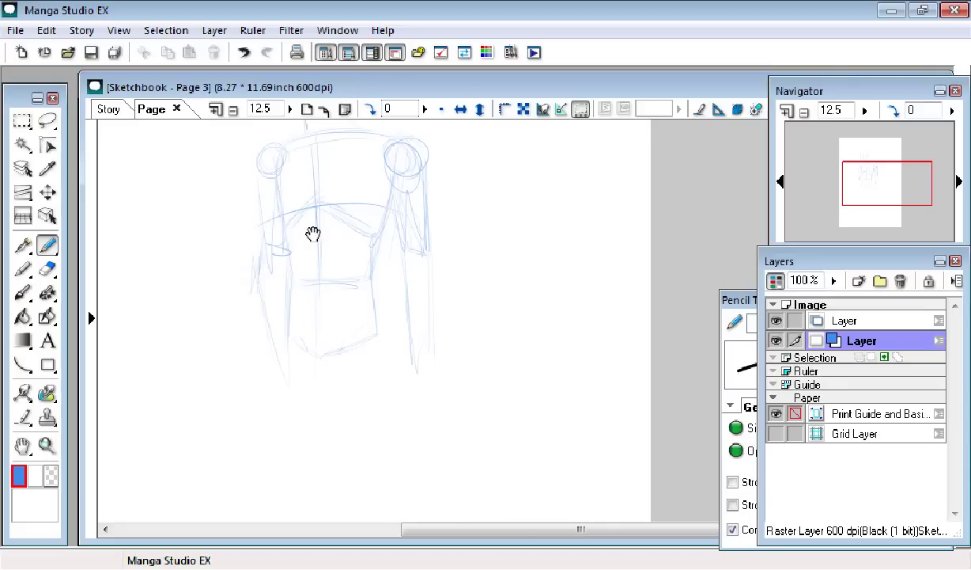
# - Sketch both leg lines below the torso, taking the right leg to its bottom
pyautogui.moveTo(310, 227)
pyautogui.mouseDown()
pyautogui.moveTo(297, 225)
pyautogui.moveTo(322, 184)
pyautogui.mouseUp()
pyautogui.moveTo(260, 271)
pyautogui.mouseDown()
pyautogui.moveTo(269, 244)
pyautogui.moveTo(260, 252)
pyautogui.mouseUp()
pyautogui.moveTo(264, 286); pyautogui.dragTo(278, 298)
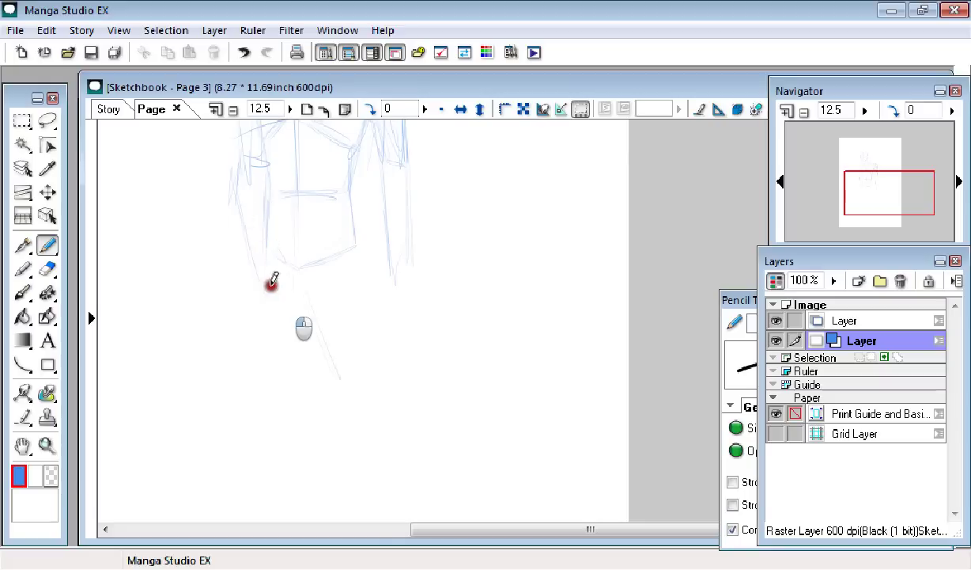
pyautogui.moveTo(247, 217); pyautogui.dragTo(281, 317)
pyautogui.moveTo(305, 219); pyautogui.dragTo(304, 250)
pyautogui.moveTo(299, 191); pyautogui.dragTo(305, 323)
pyautogui.moveTo(288, 272); pyautogui.dragTo(288, 213)
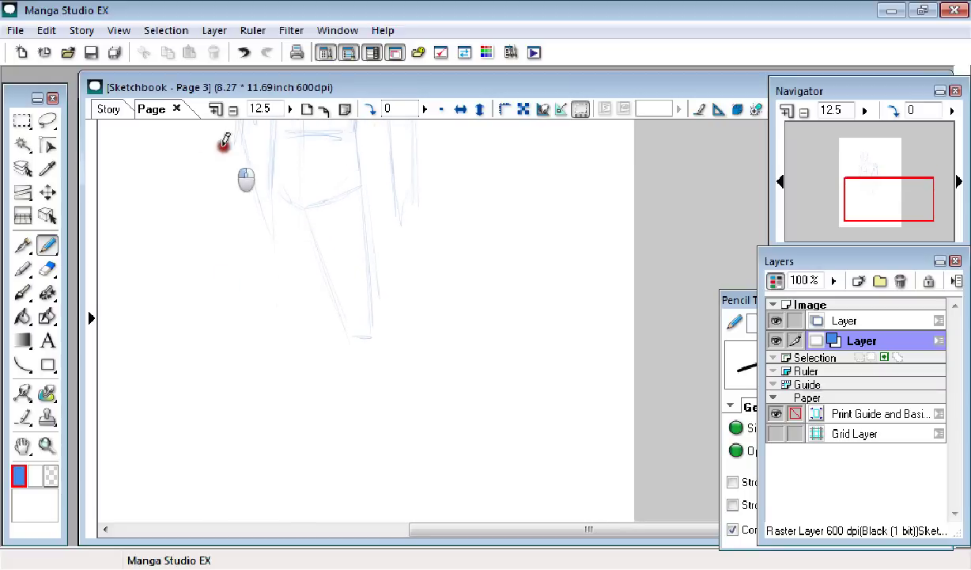
pyautogui.moveTo(225, 150); pyautogui.dragTo(282, 327)
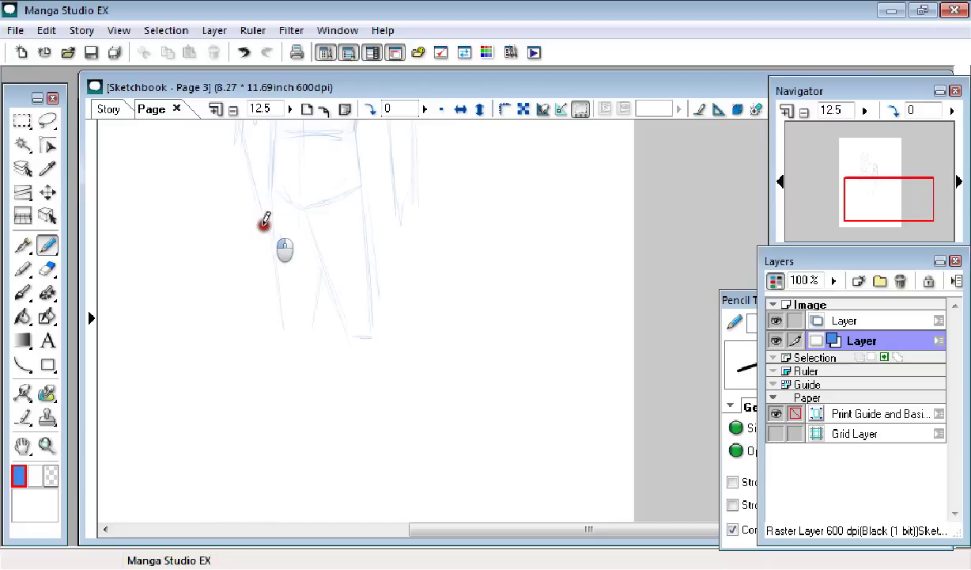
# - Extend the lower legs down into a foot shape with a long outer line
pyautogui.moveTo(326, 270); pyautogui.dragTo(297, 214)
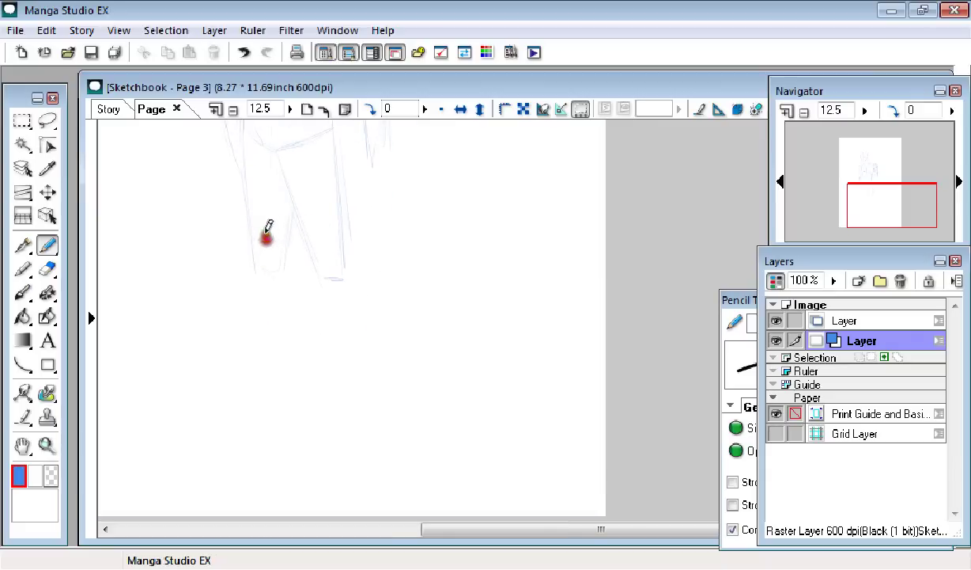
pyautogui.moveTo(266, 227); pyautogui.dragTo(275, 253)
pyautogui.moveTo(286, 214); pyautogui.dragTo(303, 285)
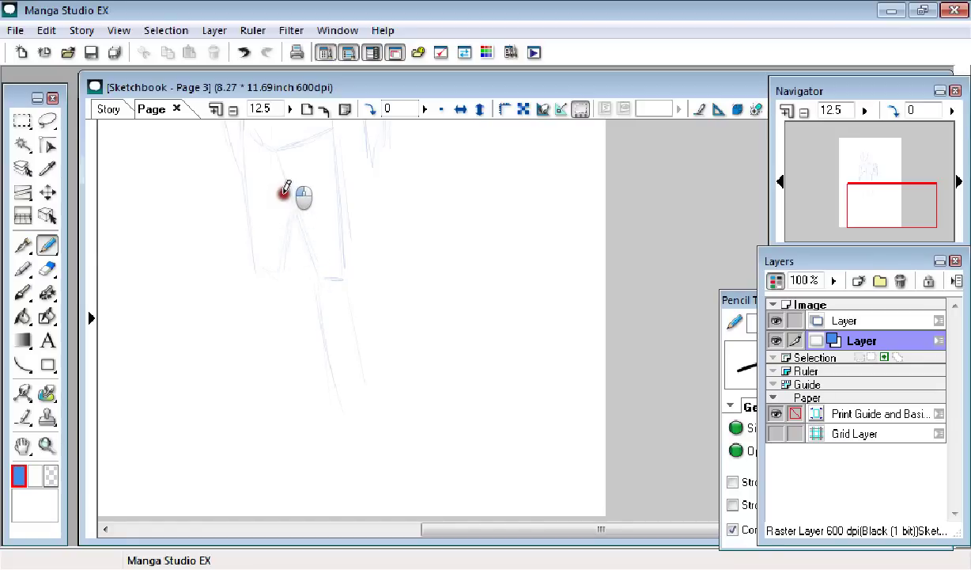
pyautogui.moveTo(292, 211); pyautogui.dragTo(295, 353)
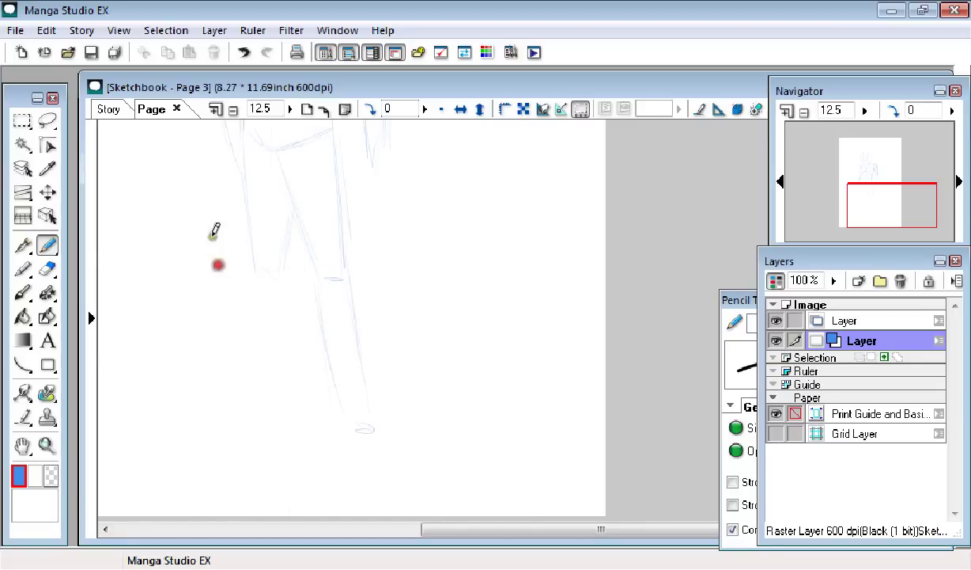
pyautogui.moveTo(237, 229); pyautogui.dragTo(253, 435)
pyautogui.moveTo(237, 227); pyautogui.dragTo(228, 354)
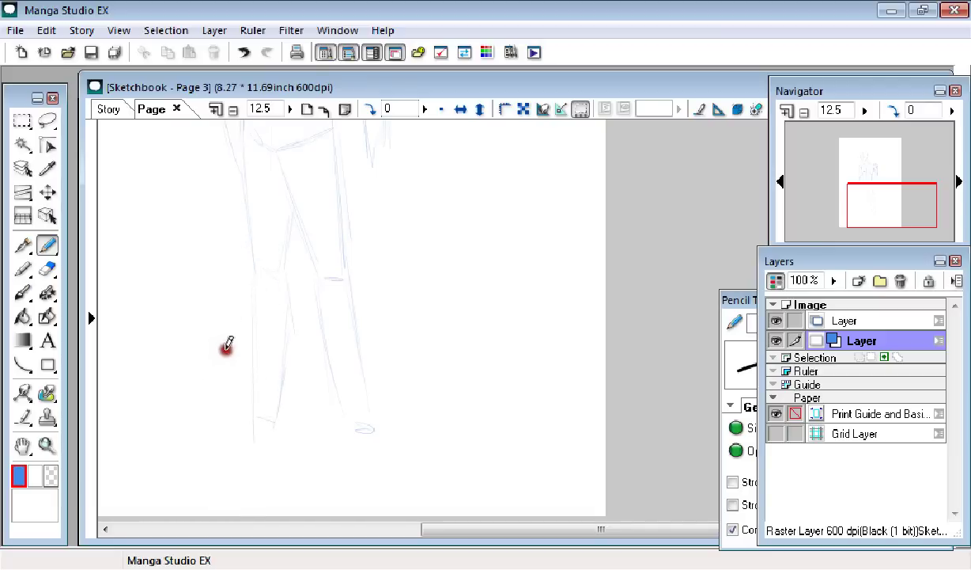
# - Add faint strokes along the legs and outline the left foot
pyautogui.moveTo(301, 220)
pyautogui.mouseDown()
pyautogui.moveTo(316, 184)
pyautogui.moveTo(334, 340)
pyautogui.moveTo(305, 327)
pyautogui.moveTo(324, 197)
pyautogui.moveTo(369, 178)
pyautogui.moveTo(351, 238)
pyautogui.moveTo(331, 261)
pyautogui.mouseUp()
pyautogui.moveTo(322, 303); pyautogui.dragTo(320, 284)
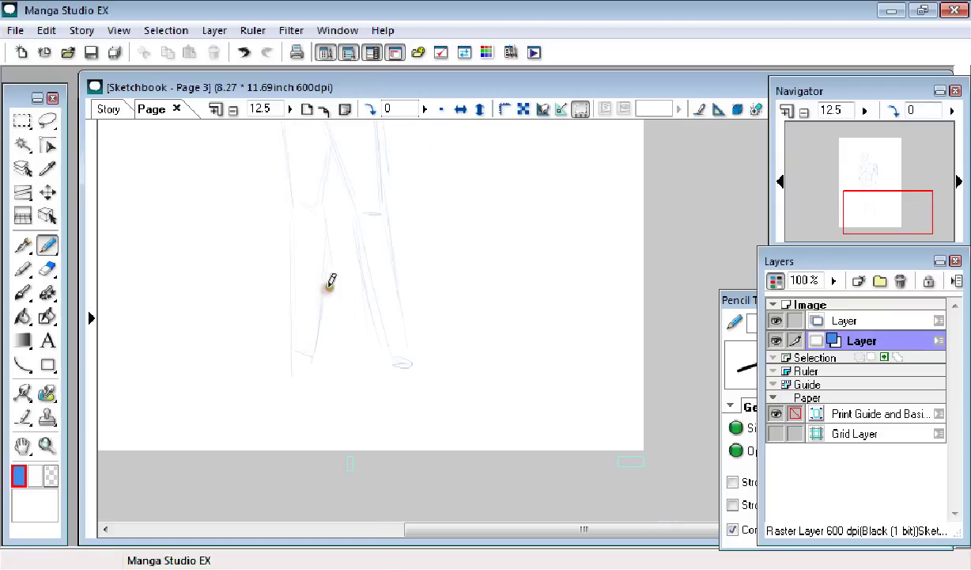
pyautogui.moveTo(320, 287)
pyautogui.mouseDown()
pyautogui.moveTo(325, 352)
pyautogui.moveTo(364, 336)
pyautogui.mouseUp()
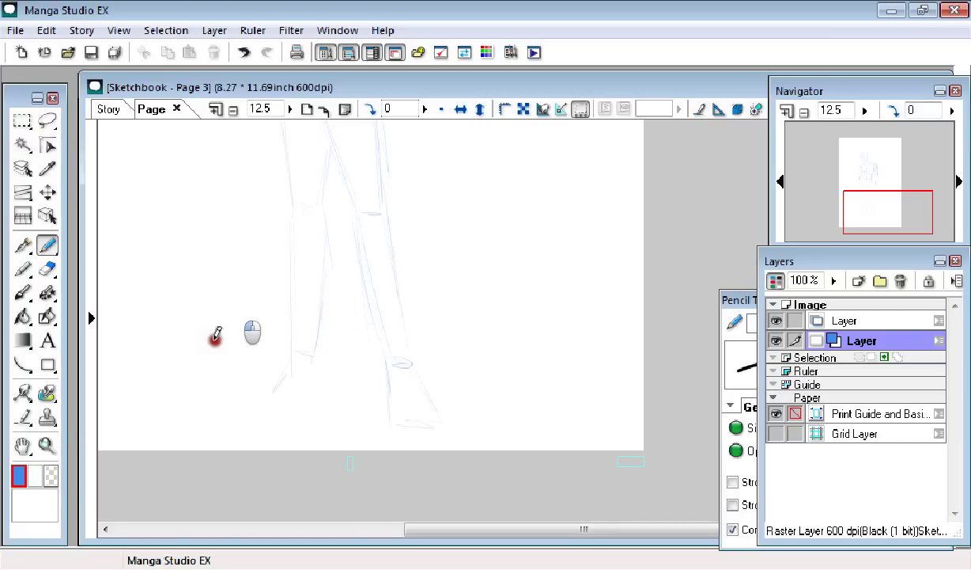
pyautogui.moveTo(243, 289); pyautogui.dragTo(273, 304)
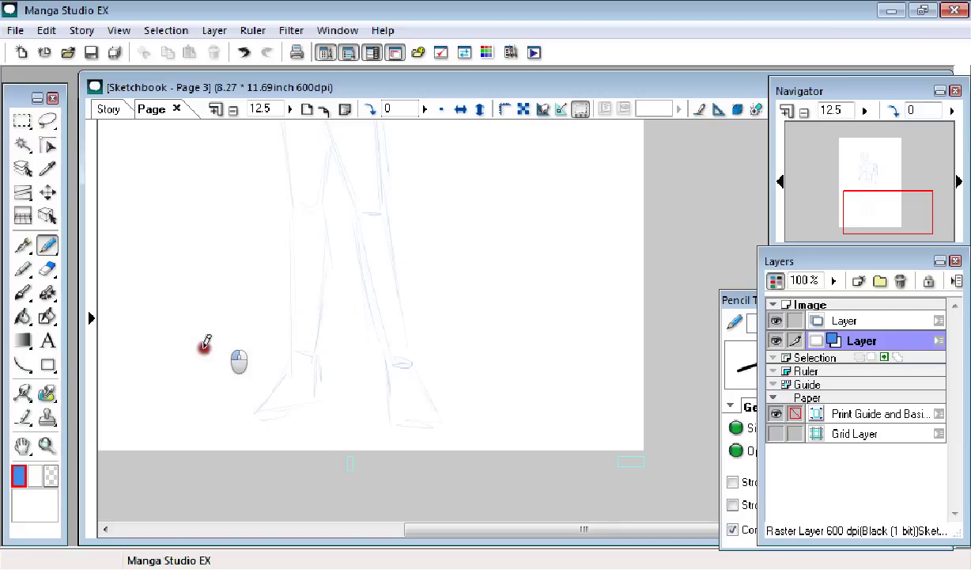
# - Add a faint waist stroke and frame the head and shoulders again
pyautogui.moveTo(330, 143); pyautogui.dragTo(354, 277)
pyautogui.moveTo(358, 200); pyautogui.dragTo(336, 225)
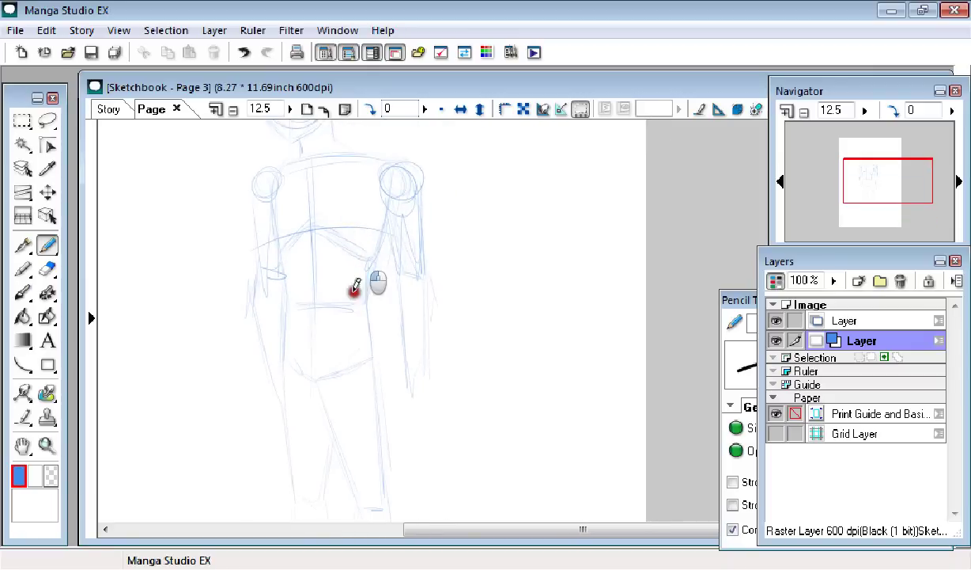
pyautogui.moveTo(357, 284)
pyautogui.mouseDown()
pyautogui.moveTo(344, 317)
pyautogui.moveTo(336, 303)
pyautogui.moveTo(328, 335)
pyautogui.moveTo(339, 255)
pyautogui.moveTo(319, 373)
pyautogui.mouseUp()
pyautogui.moveTo(312, 170); pyautogui.dragTo(307, 233)
pyautogui.click(255, 230)
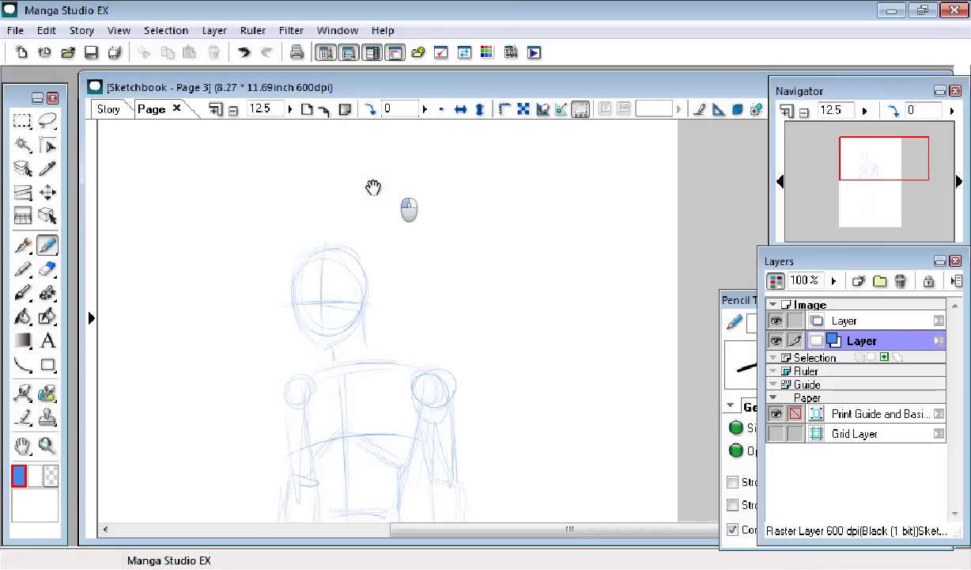
pyautogui.moveTo(373, 189)
pyautogui.mouseDown()
pyautogui.moveTo(366, 278)
pyautogui.moveTo(367, 207)
pyautogui.mouseUp()
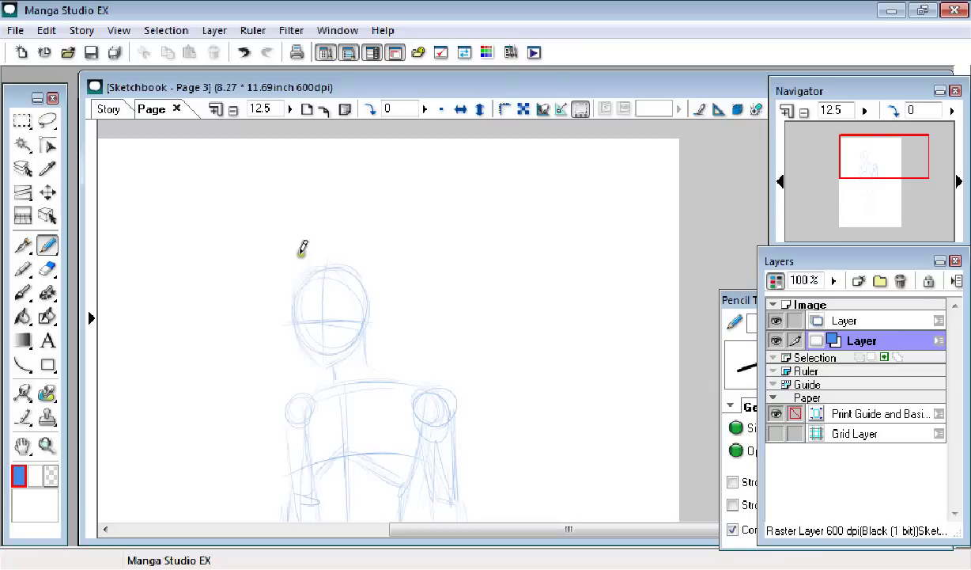
pyautogui.moveTo(344, 241); pyautogui.dragTo(324, 199)
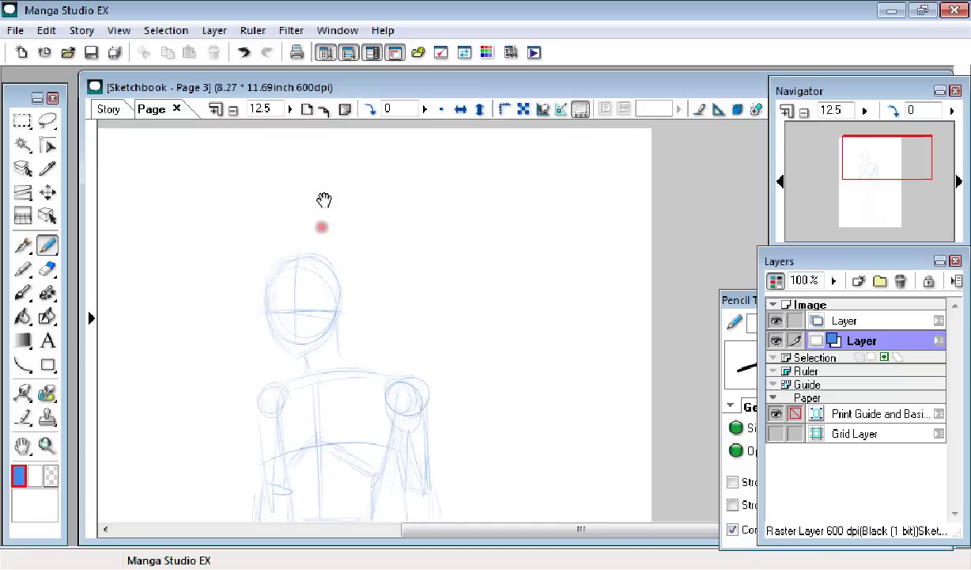
# - Draw a boxy new head: top arc, both sides, and right and lower edges
pyautogui.moveTo(314, 221); pyautogui.dragTo(257, 247)
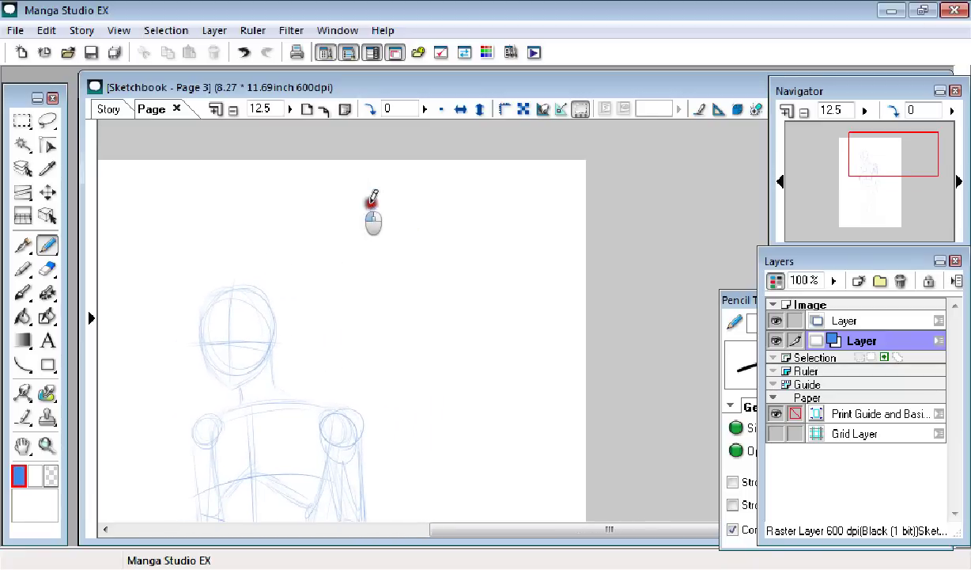
pyautogui.moveTo(411, 254); pyautogui.dragTo(494, 251)
pyautogui.moveTo(347, 213); pyautogui.dragTo(341, 256)
pyautogui.moveTo(407, 223)
pyautogui.mouseDown()
pyautogui.moveTo(359, 274)
pyautogui.moveTo(416, 255)
pyautogui.mouseUp()
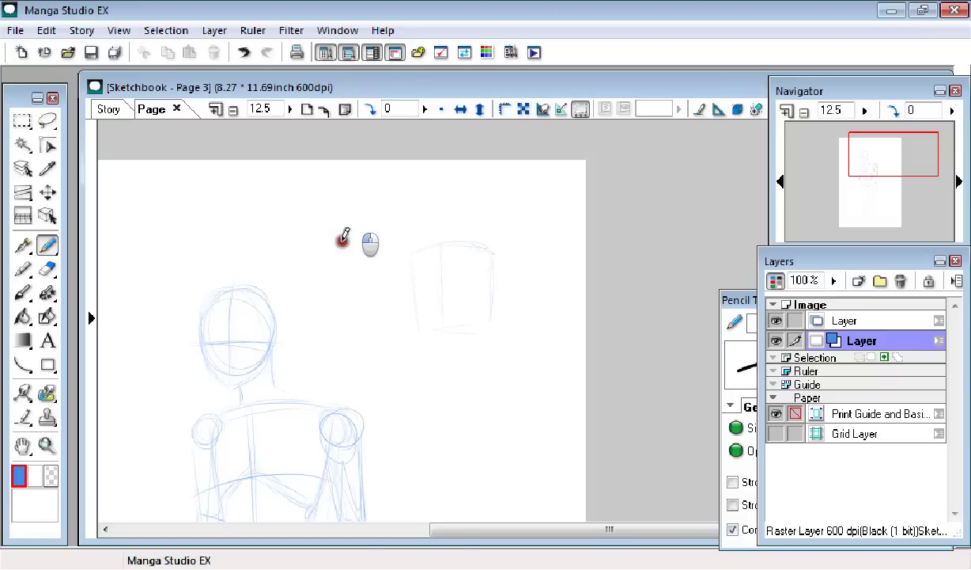
pyautogui.moveTo(419, 219); pyautogui.dragTo(398, 148)
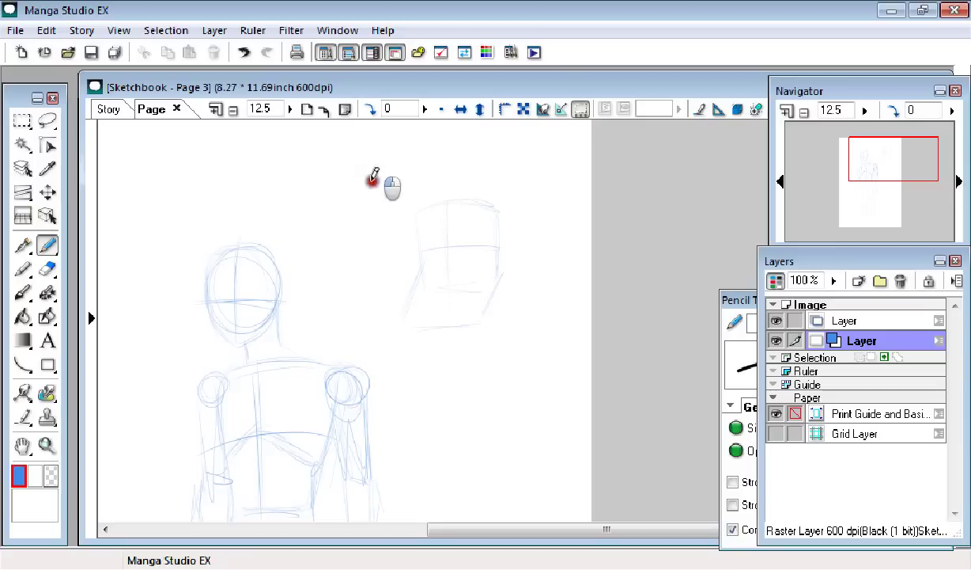
pyautogui.moveTo(398, 229); pyautogui.dragTo(364, 214)
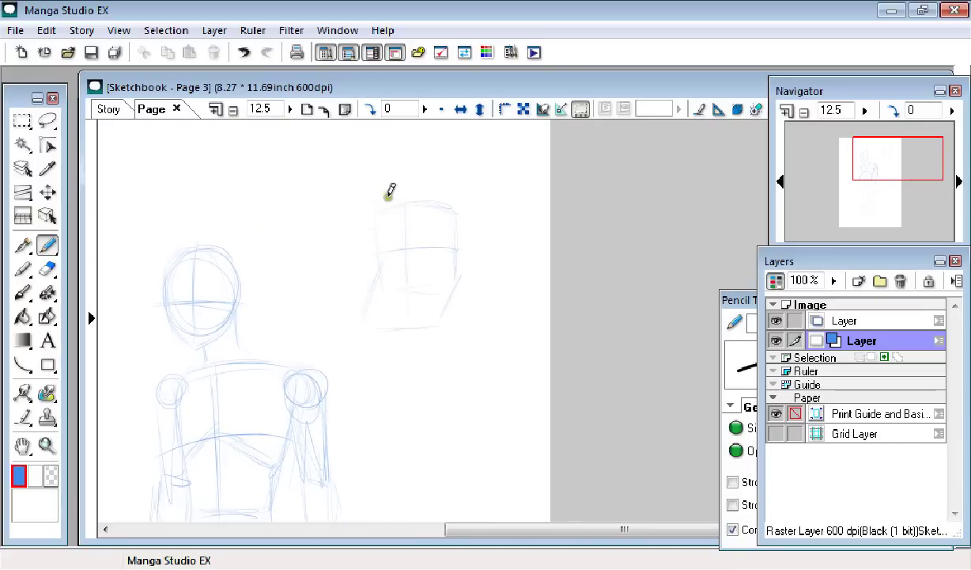
pyautogui.moveTo(370, 223)
pyautogui.mouseDown()
pyautogui.moveTo(368, 243)
pyautogui.moveTo(380, 200)
pyautogui.mouseUp()
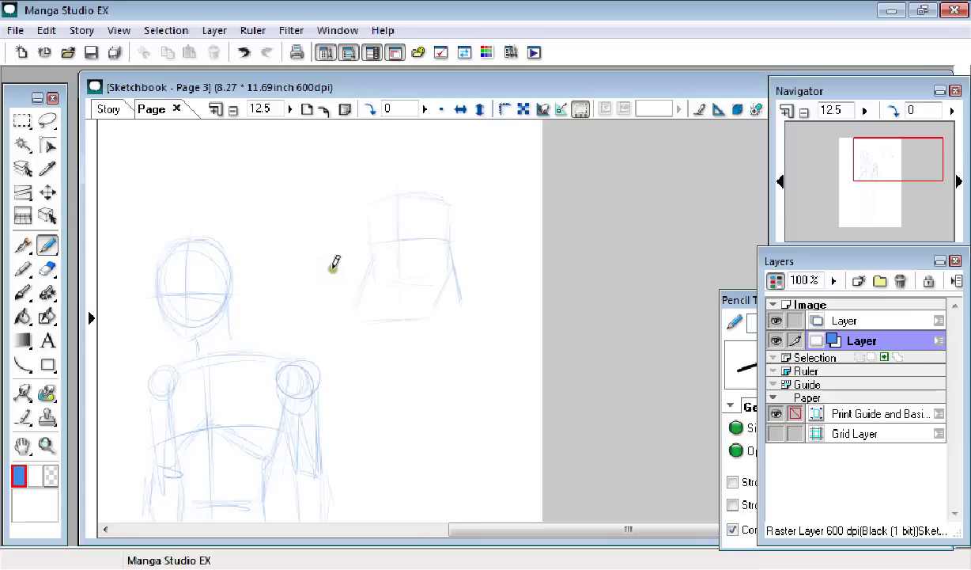
pyautogui.moveTo(392, 229)
pyautogui.mouseDown()
pyautogui.moveTo(390, 264)
pyautogui.moveTo(368, 236)
pyautogui.mouseUp()
# - Draw a shoulder curve sweeping right and a line running down-left from the head
pyautogui.moveTo(435, 239); pyautogui.dragTo(524, 294)
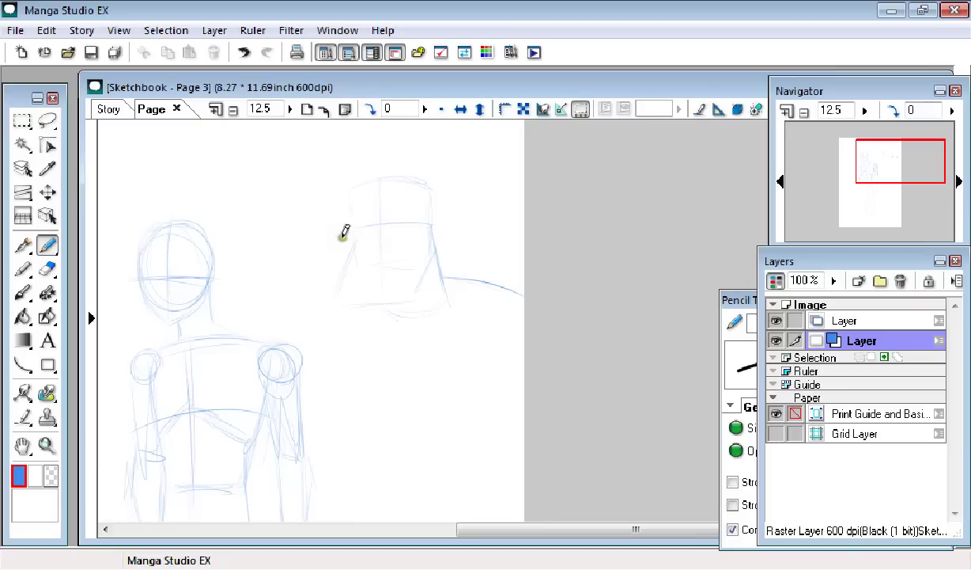
pyautogui.moveTo(388, 306); pyautogui.dragTo(315, 344)
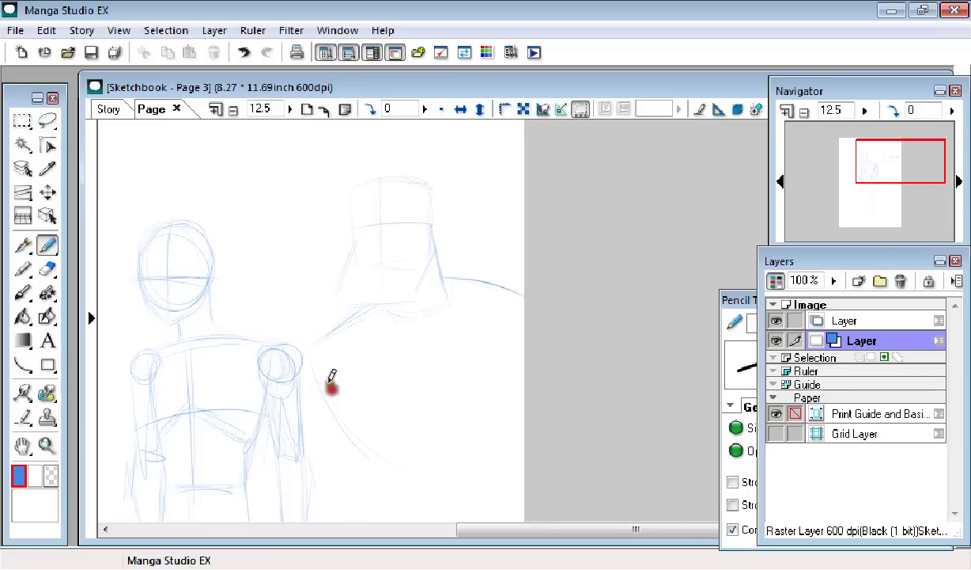
pyautogui.moveTo(401, 325); pyautogui.dragTo(307, 199)
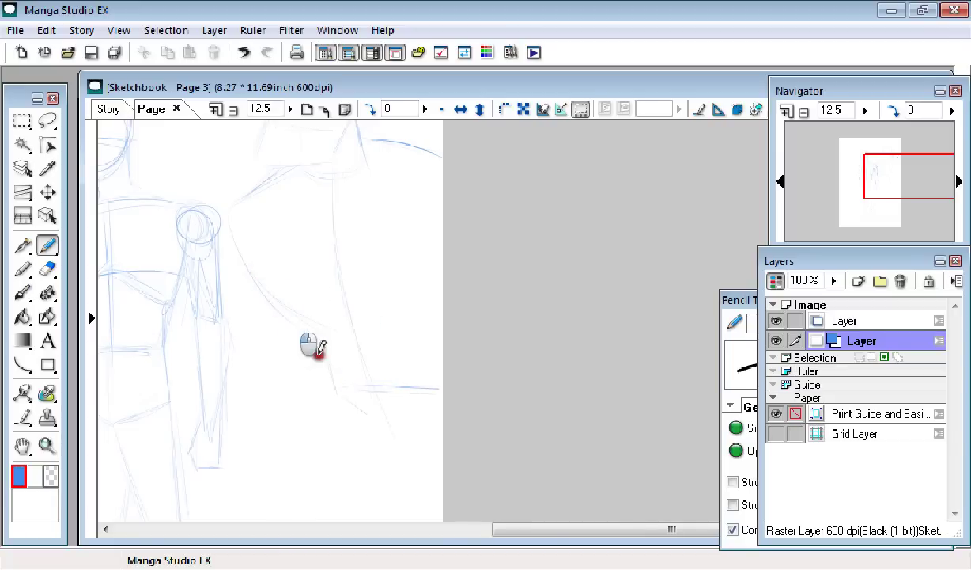
# - Sketch rough strokes lower on the page, including a long line down the figure's side
pyautogui.moveTo(320, 361)
pyautogui.mouseDown()
pyautogui.moveTo(322, 313)
pyautogui.moveTo(273, 403)
pyautogui.mouseUp()
pyautogui.moveTo(302, 370); pyautogui.dragTo(278, 243)
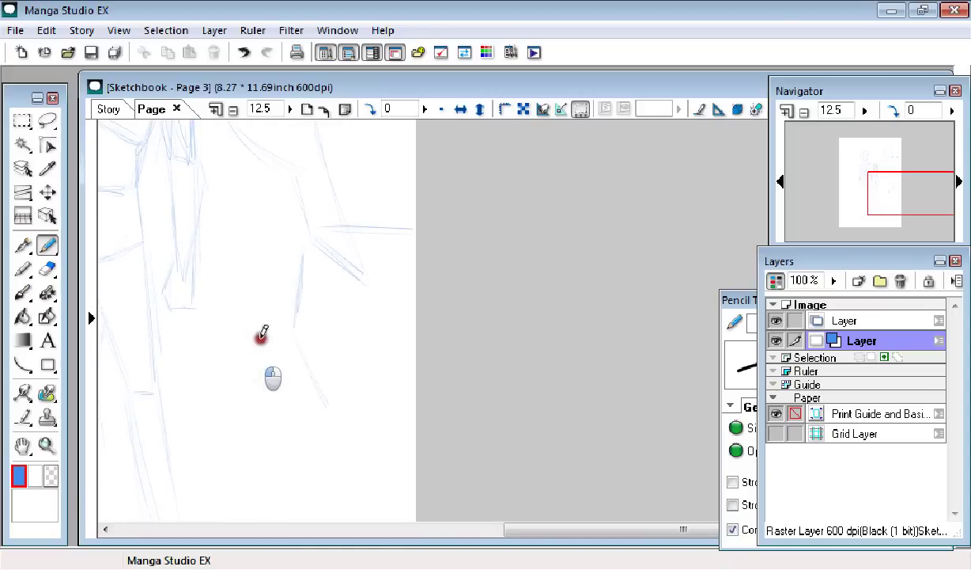
pyautogui.moveTo(275, 422); pyautogui.dragTo(288, 238)
pyautogui.moveTo(307, 136); pyautogui.dragTo(251, 340)
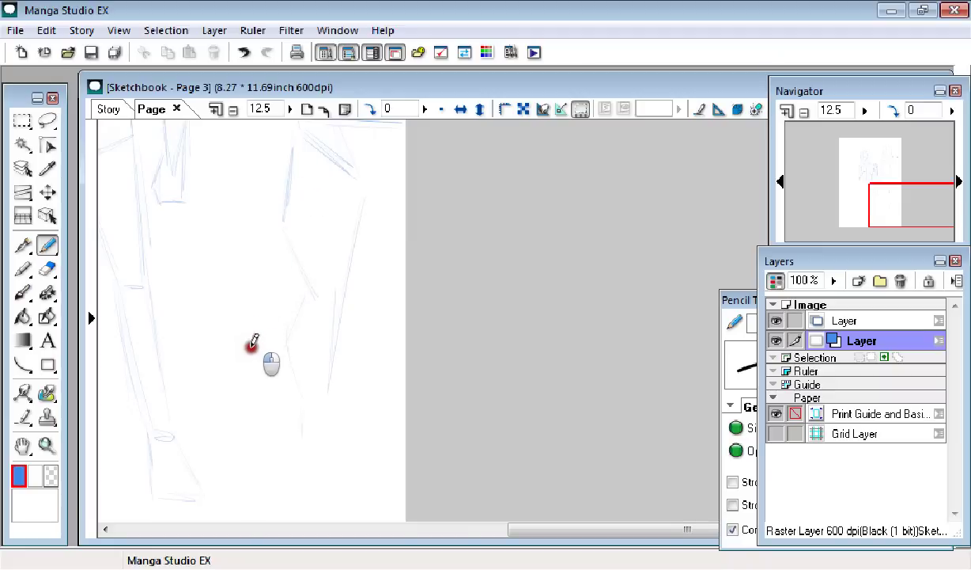
pyautogui.moveTo(251, 340)
pyautogui.mouseDown()
pyautogui.moveTo(261, 375)
pyautogui.moveTo(271, 321)
pyautogui.moveTo(273, 360)
pyautogui.mouseUp()
pyautogui.moveTo(297, 222)
pyautogui.mouseDown()
pyautogui.moveTo(305, 331)
pyautogui.moveTo(368, 212)
pyautogui.moveTo(336, 250)
pyautogui.moveTo(351, 271)
pyautogui.moveTo(456, 319)
pyautogui.mouseUp()
pyautogui.scroll(1, 348, 271)
# - Rotate the canvas view, then reset it upright and recentre on the head
pyautogui.moveTo(353, 211); pyautogui.dragTo(353, 237)
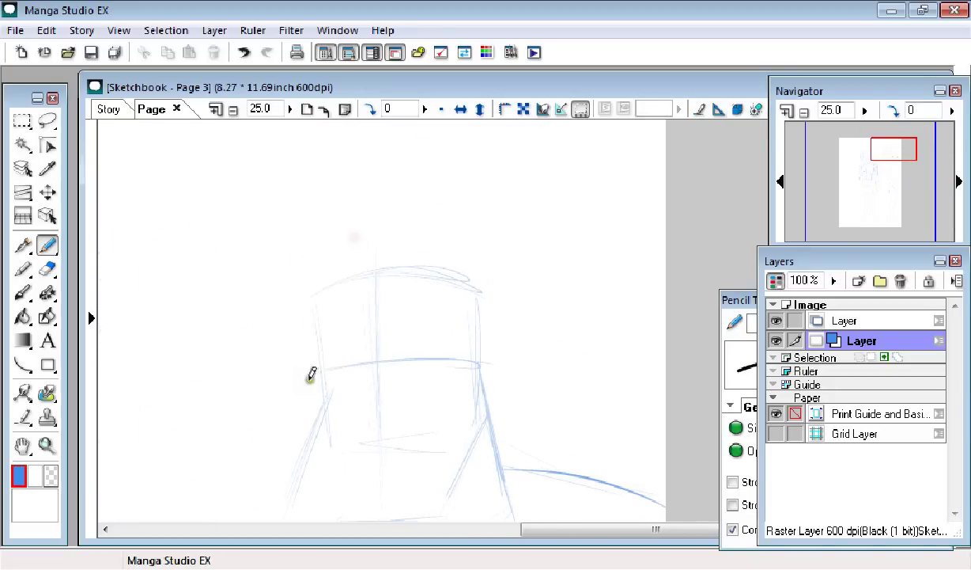
pyautogui.moveTo(336, 276); pyautogui.dragTo(320, 201)
pyautogui.moveTo(262, 247); pyautogui.dragTo(270, 239)
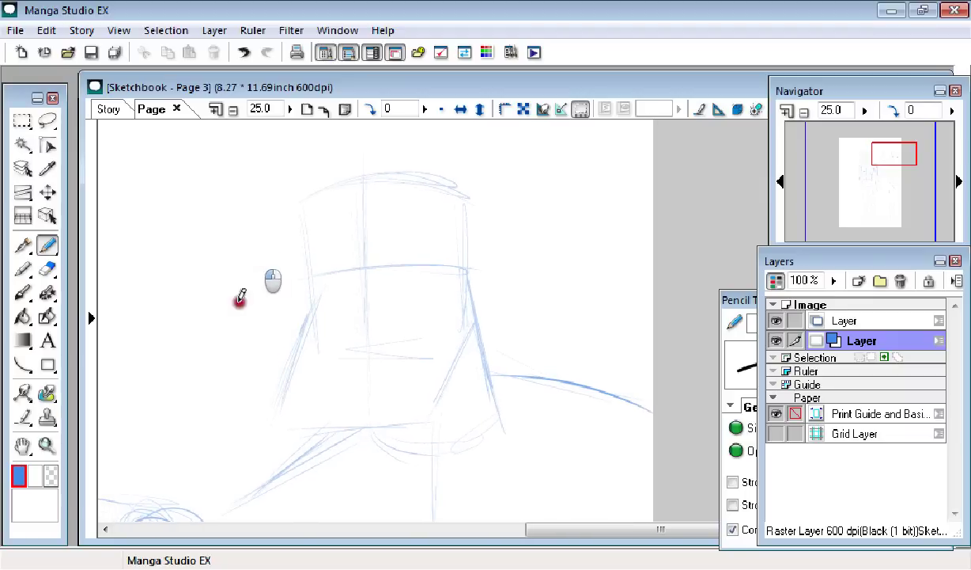
pyautogui.moveTo(244, 345)
pyautogui.mouseDown()
pyautogui.moveTo(379, 267)
pyautogui.moveTo(215, 206)
pyautogui.moveTo(228, 375)
pyautogui.moveTo(364, 311)
pyautogui.moveTo(466, 336)
pyautogui.moveTo(371, 247)
pyautogui.mouseUp()
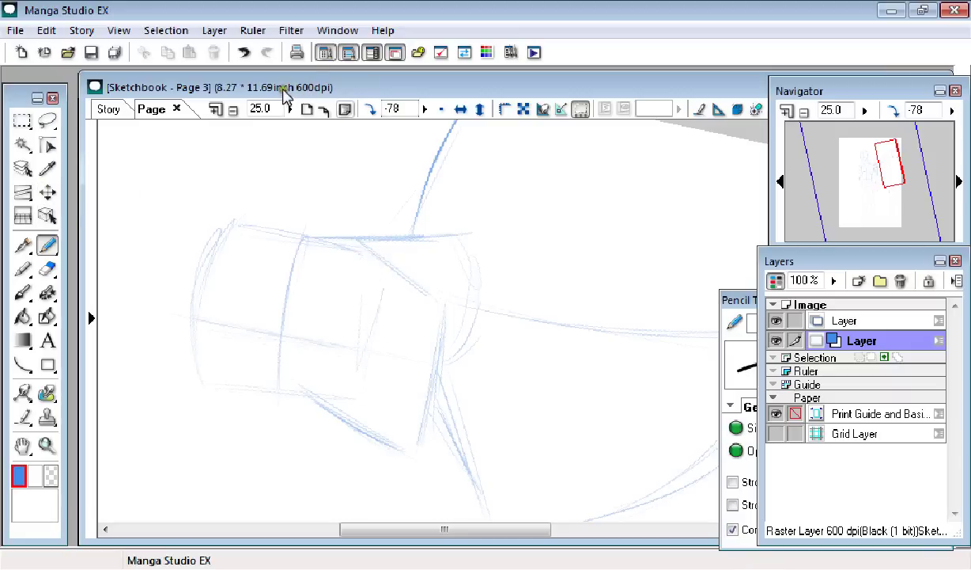
pyautogui.click(369, 108)
pyautogui.moveTo(382, 284)
pyautogui.mouseDown()
pyautogui.moveTo(402, 235)
pyautogui.moveTo(293, 181)
pyautogui.mouseUp()
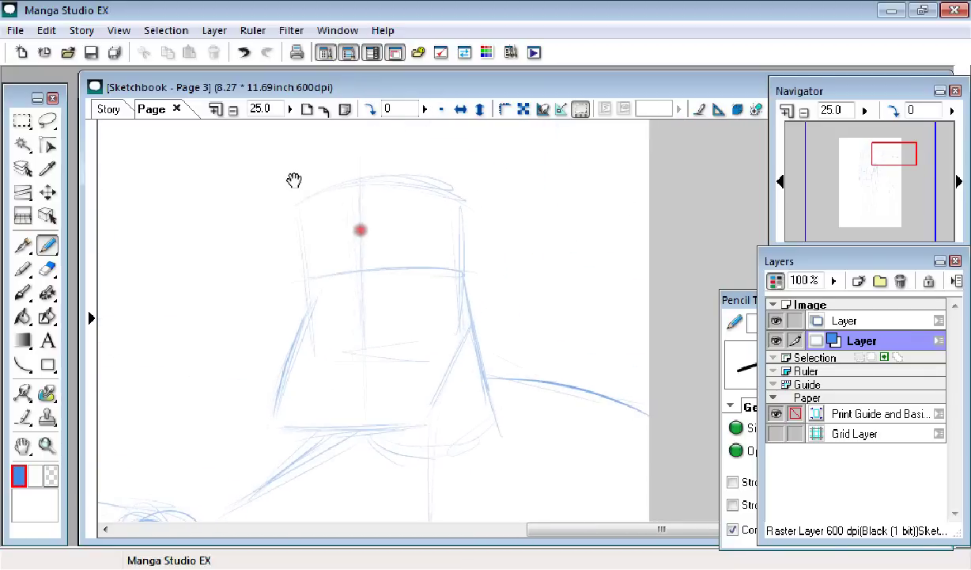
# - Add the ear and the horizontal and vertical guides to the boxy head
pyautogui.click(256, 238)
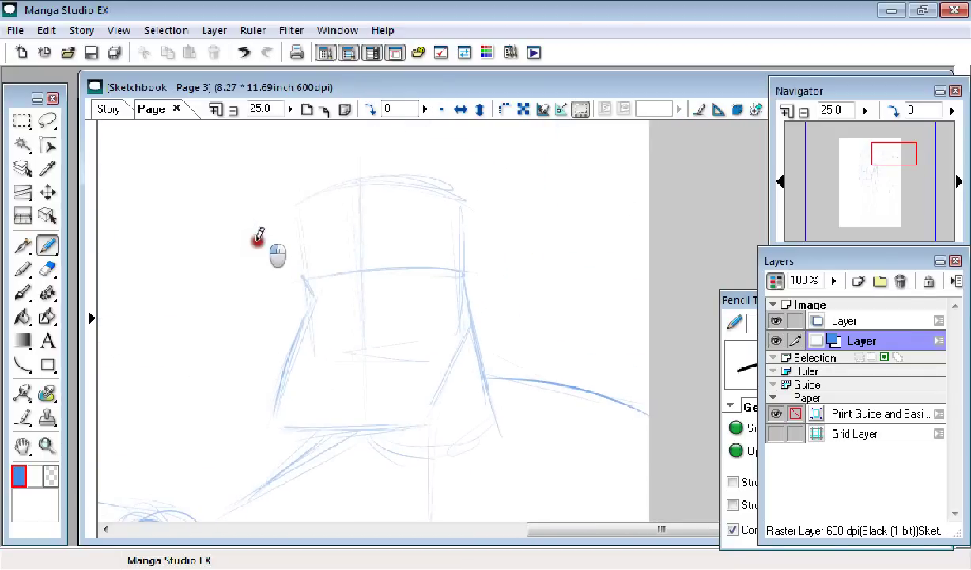
pyautogui.click(254, 196)
pyautogui.moveTo(303, 206); pyautogui.dragTo(301, 235)
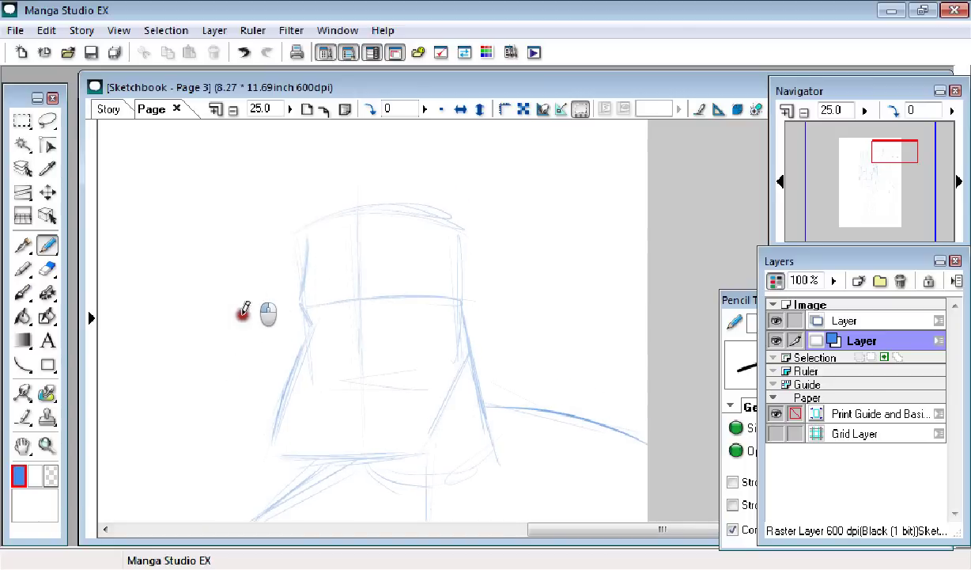
pyautogui.moveTo(399, 208)
pyautogui.mouseDown()
pyautogui.moveTo(372, 211)
pyautogui.moveTo(368, 238)
pyautogui.moveTo(379, 252)
pyautogui.moveTo(357, 270)
pyautogui.moveTo(373, 255)
pyautogui.moveTo(376, 319)
pyautogui.mouseUp()
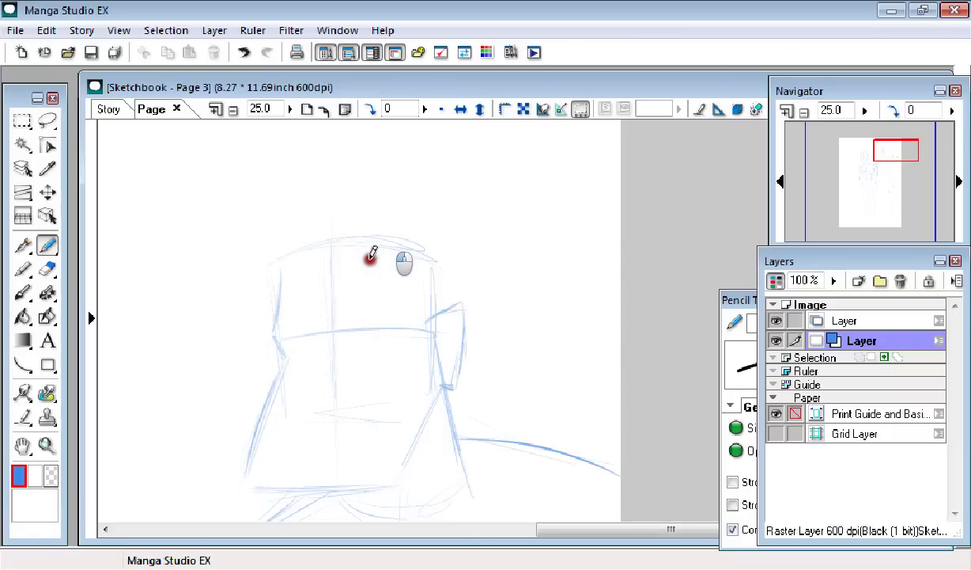
pyautogui.moveTo(364, 267); pyautogui.dragTo(372, 256)
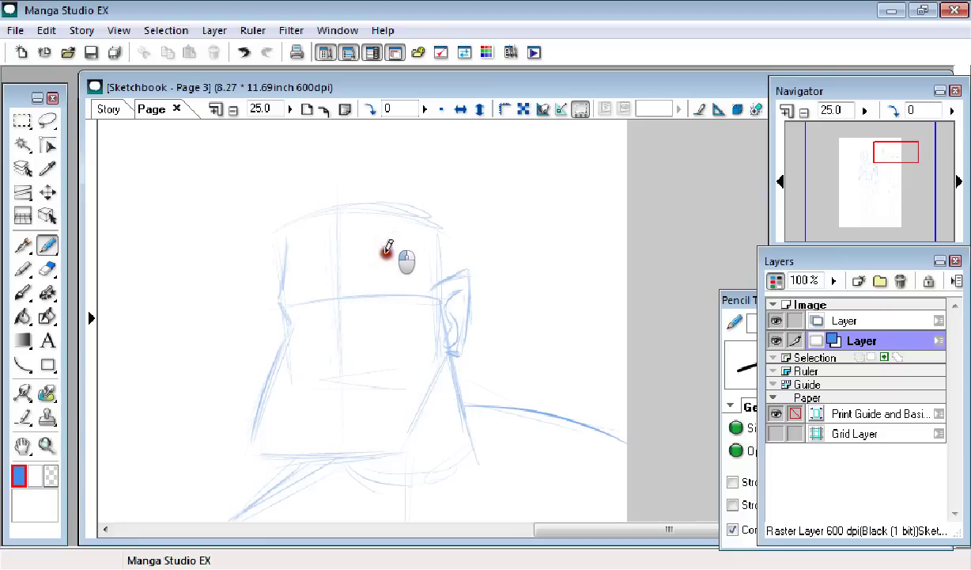
pyautogui.moveTo(368, 233); pyautogui.dragTo(400, 219)
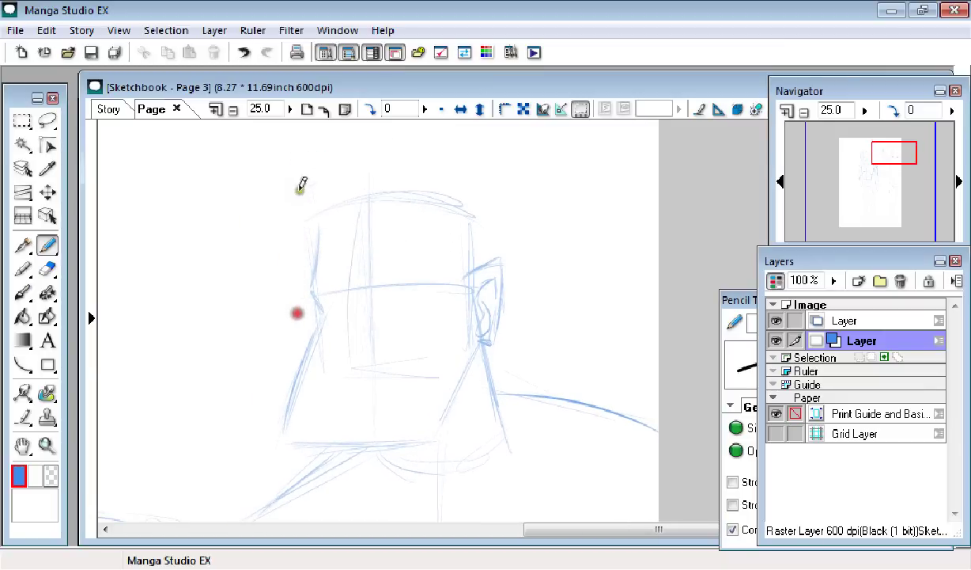
# - Erase a stray mark, return to the pencil, and start brow and eye strokes
pyautogui.moveTo(298, 223); pyautogui.dragTo(301, 366)
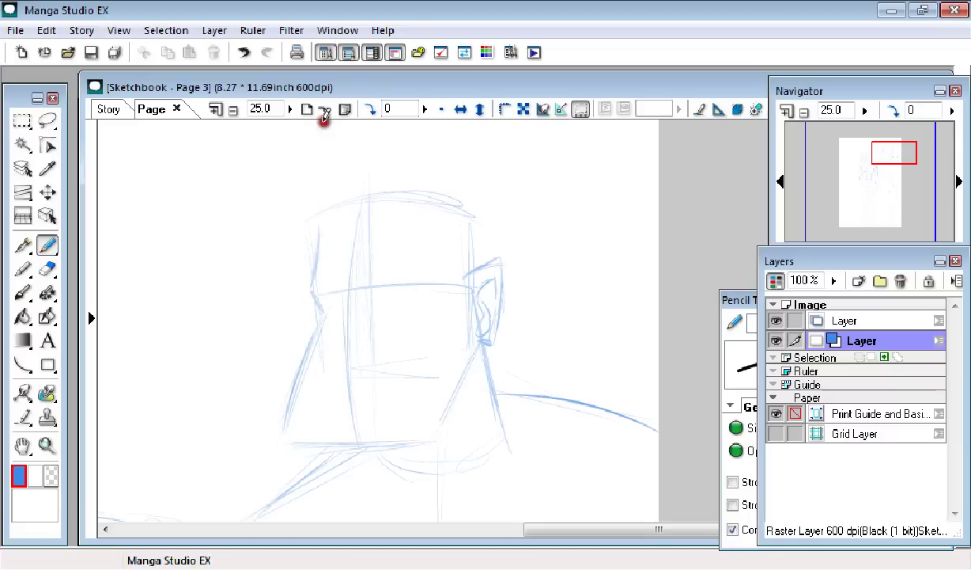
pyautogui.press('e')
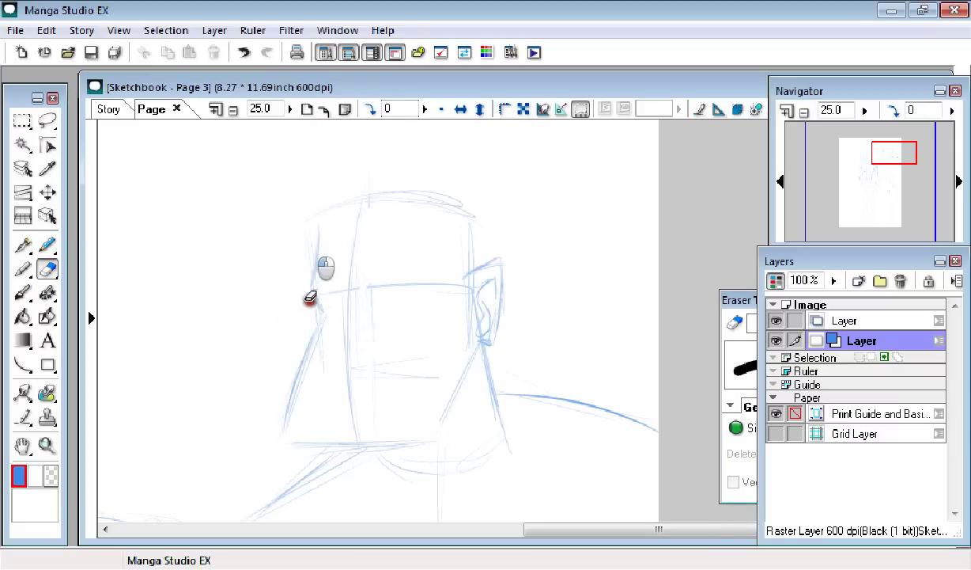
pyautogui.click(301, 166)
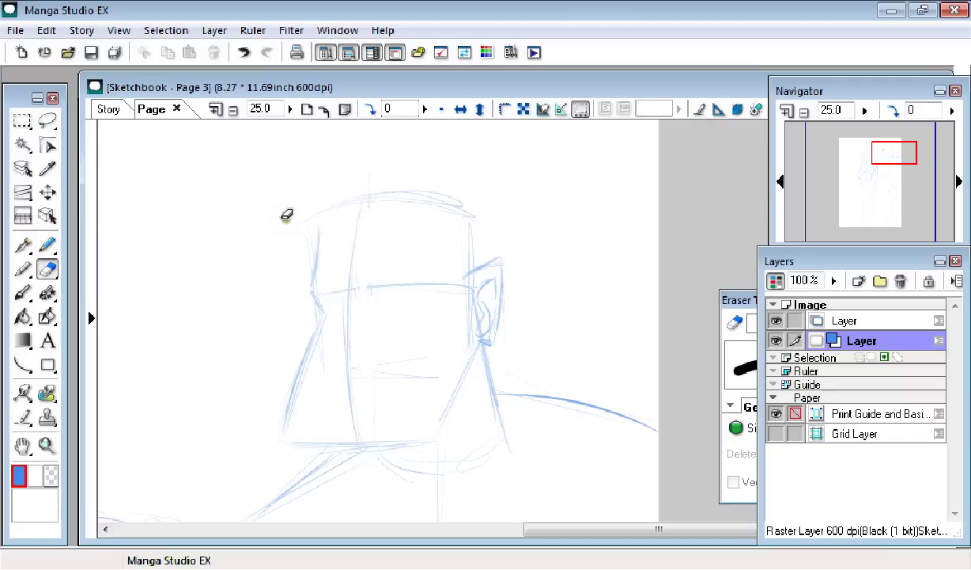
pyautogui.press('p')
pyautogui.moveTo(293, 263); pyautogui.dragTo(281, 236)
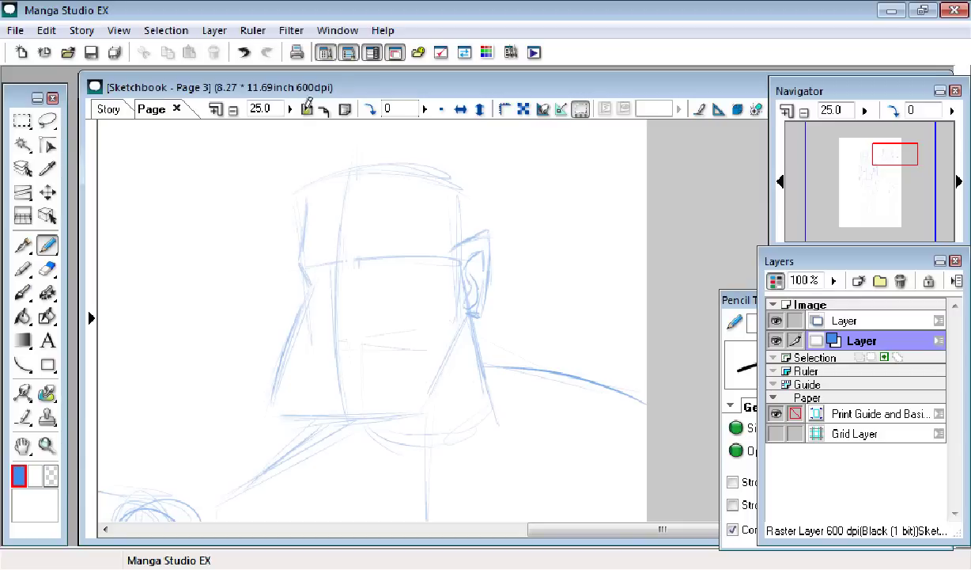
pyautogui.moveTo(287, 219)
pyautogui.mouseDown()
pyautogui.moveTo(308, 244)
pyautogui.moveTo(310, 231)
pyautogui.mouseUp()
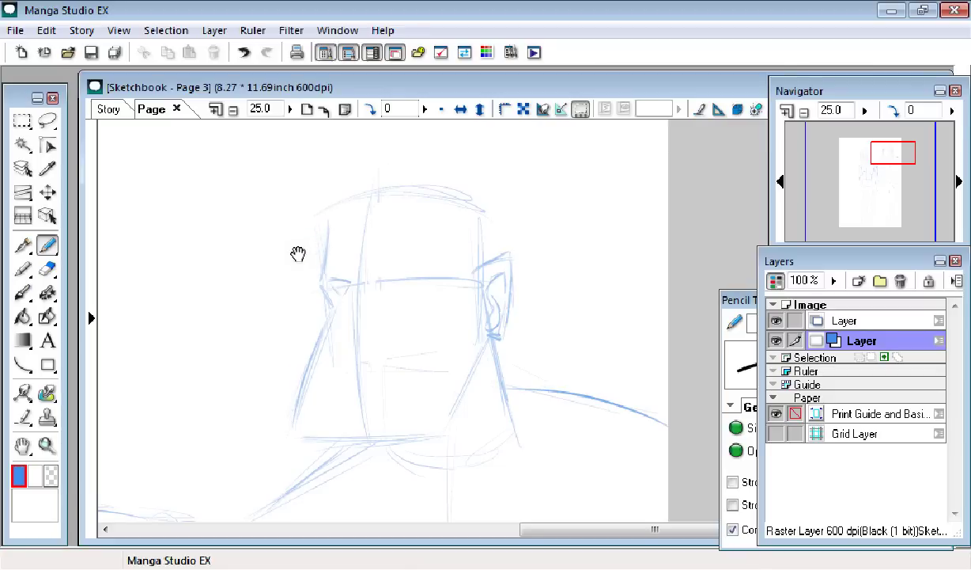
pyautogui.moveTo(297, 253); pyautogui.dragTo(299, 234)
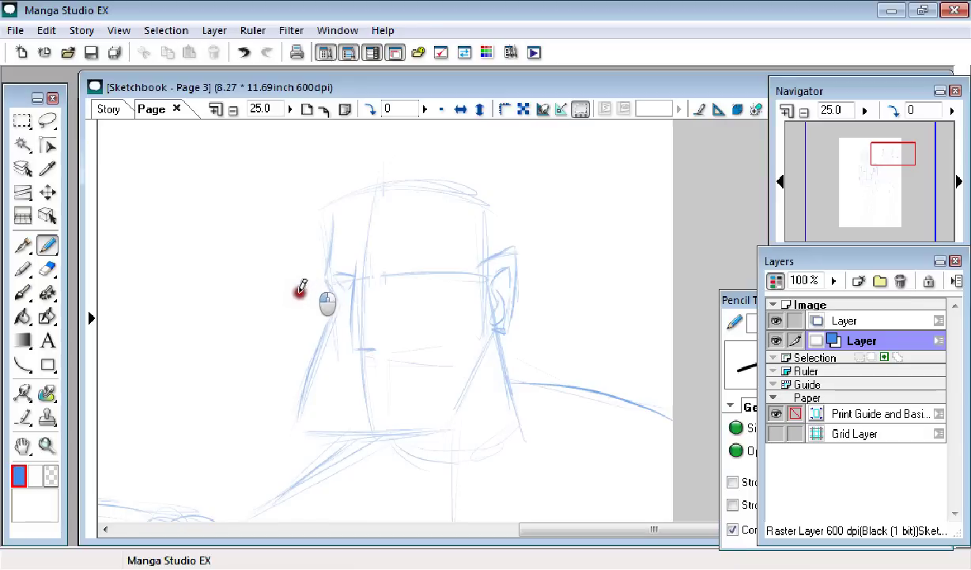
pyautogui.moveTo(341, 231); pyautogui.dragTo(393, 214)
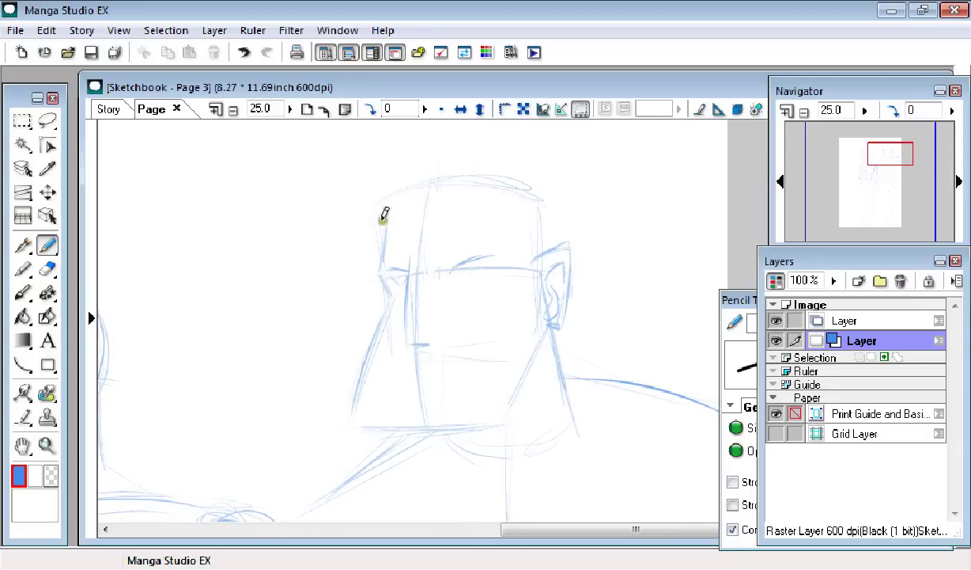
pyautogui.moveTo(382, 220); pyautogui.dragTo(413, 209)
# - Draw a small round horn stump on the forehead
pyautogui.moveTo(412, 247); pyautogui.dragTo(460, 234)
pyautogui.moveTo(427, 173)
pyautogui.mouseDown()
pyautogui.moveTo(418, 207)
pyautogui.moveTo(401, 208)
pyautogui.moveTo(418, 187)
pyautogui.mouseUp()
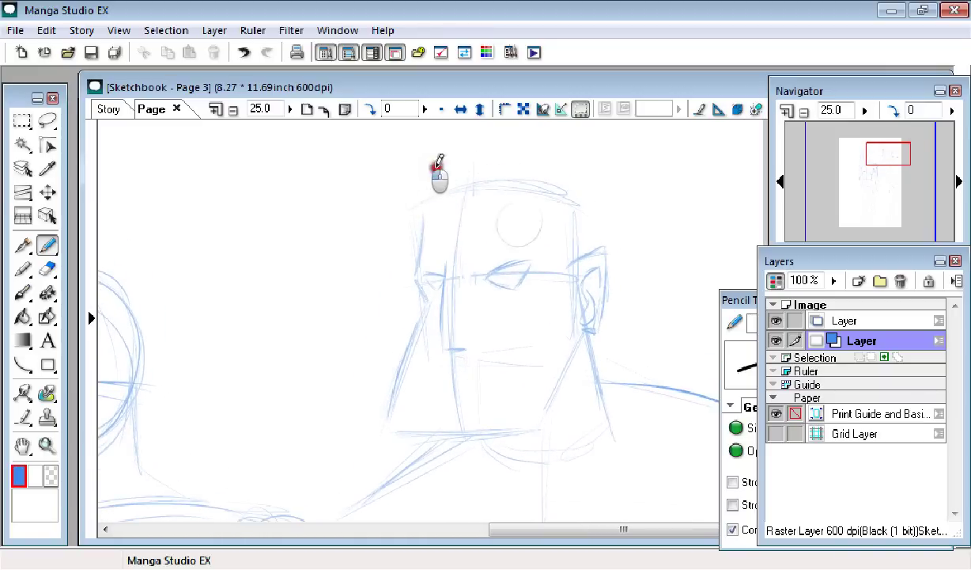
pyautogui.moveTo(518, 203); pyautogui.dragTo(516, 204)
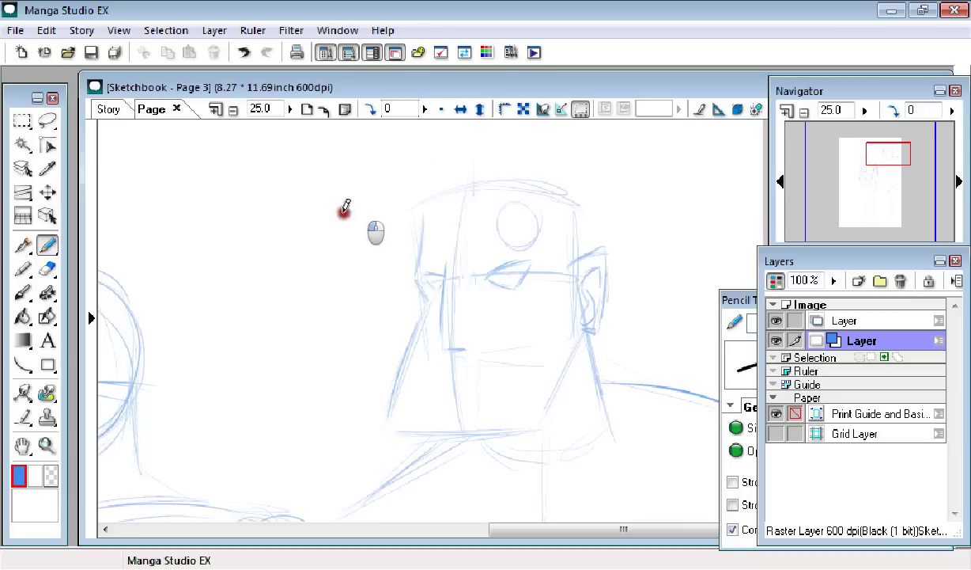
pyautogui.moveTo(390, 182)
pyautogui.mouseDown()
pyautogui.moveTo(365, 174)
pyautogui.moveTo(373, 155)
pyautogui.moveTo(396, 234)
pyautogui.moveTo(410, 206)
pyautogui.mouseUp()
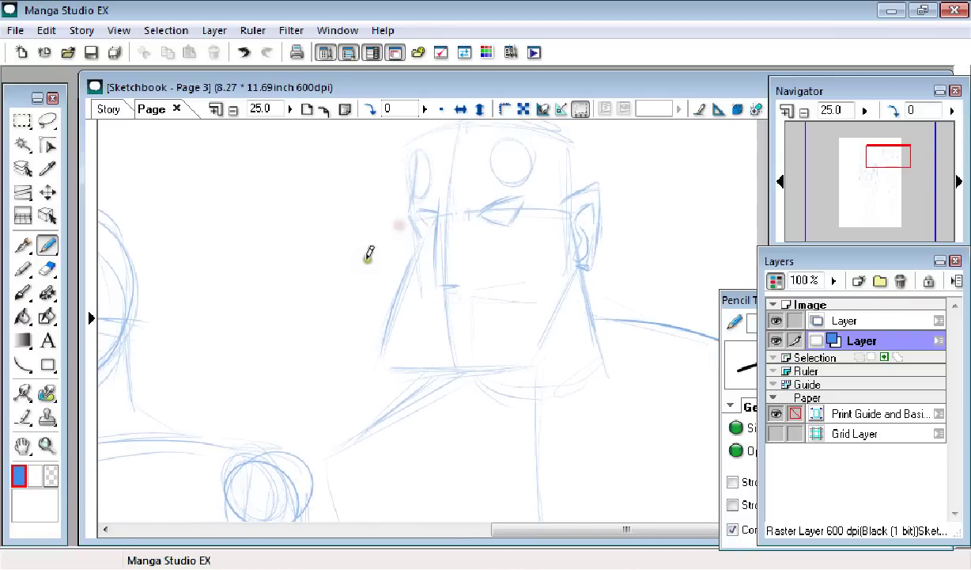
# - Straighten the rotated canvas and erase stray lines along the jaw
pyautogui.moveTo(353, 246)
pyautogui.mouseDown()
pyautogui.moveTo(310, 385)
pyautogui.moveTo(396, 336)
pyautogui.moveTo(360, 328)
pyautogui.mouseUp()
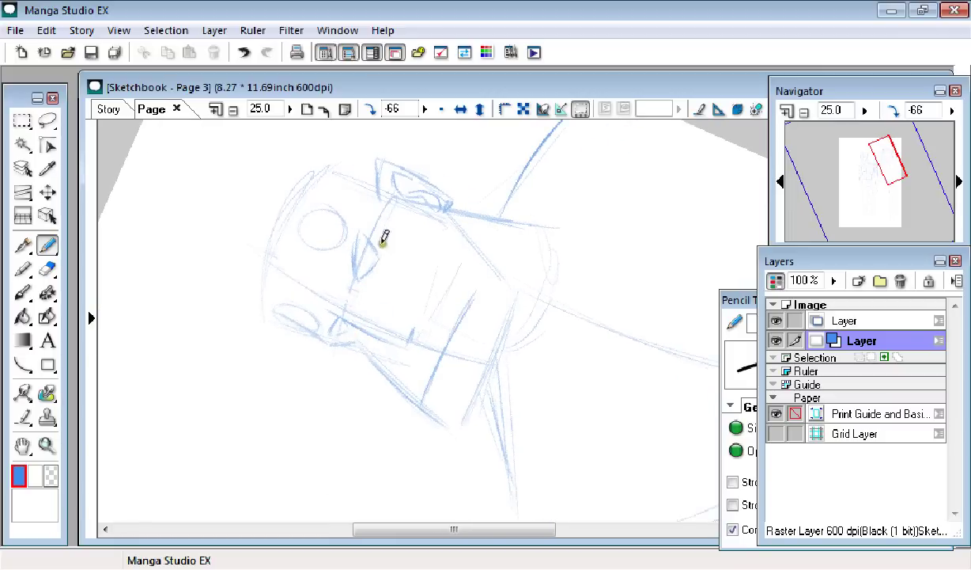
pyautogui.press('e')
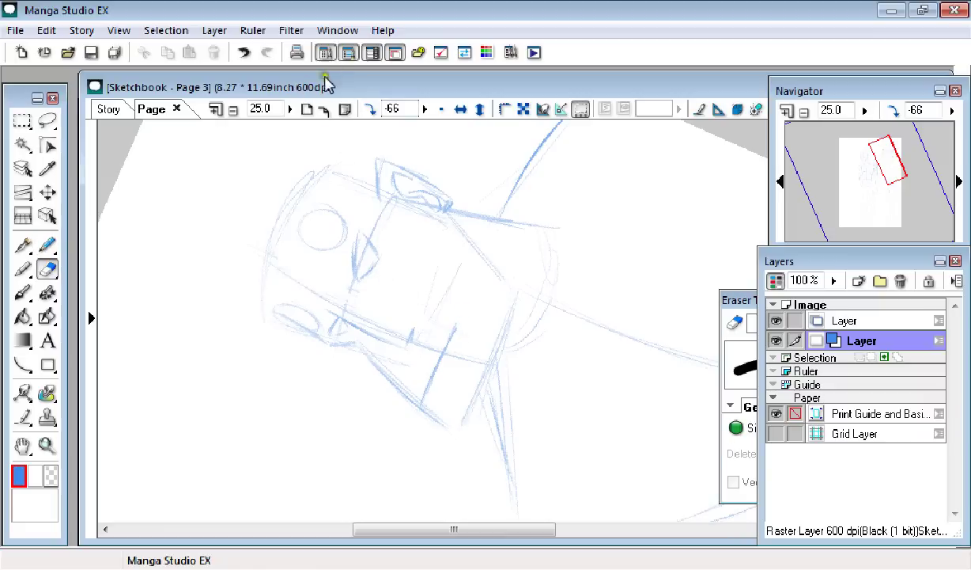
pyautogui.click(370, 108)
pyautogui.moveTo(386, 135); pyautogui.dragTo(295, 269)
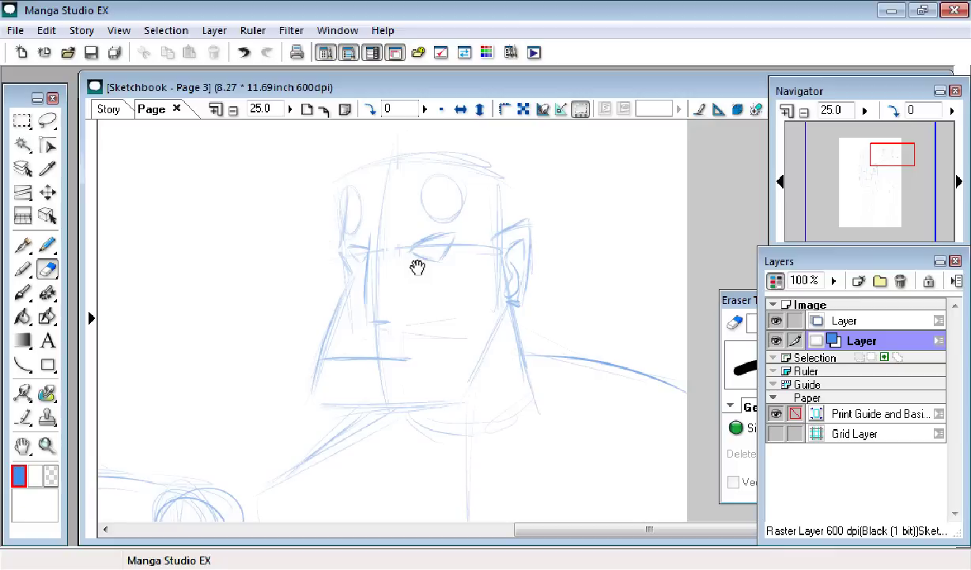
pyautogui.moveTo(411, 267); pyautogui.dragTo(350, 256)
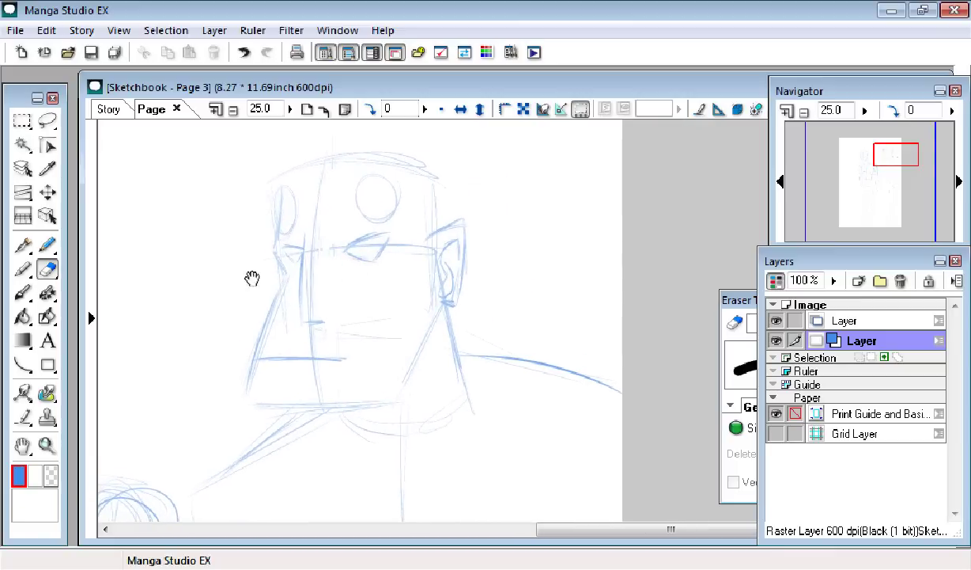
pyautogui.moveTo(292, 296); pyautogui.dragTo(215, 300)
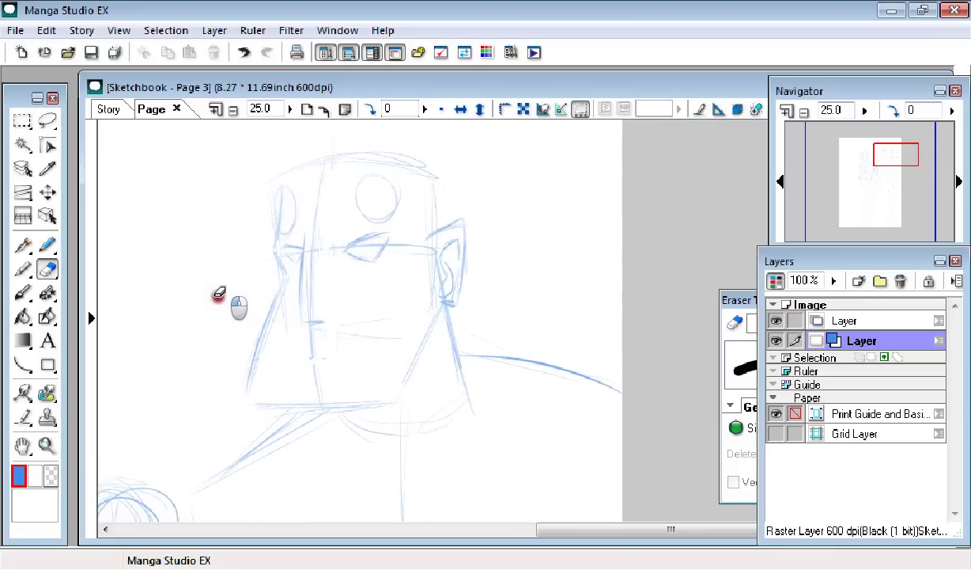
# - Rotate the canvas, return to the pencil, and reset the rotation upright
pyautogui.moveTo(235, 204); pyautogui.dragTo(235, 342)
pyautogui.press('p')
pyautogui.moveTo(345, 308)
pyautogui.mouseDown()
pyautogui.moveTo(245, 343)
pyautogui.moveTo(314, 261)
pyautogui.moveTo(288, 223)
pyautogui.moveTo(267, 283)
pyautogui.mouseUp()
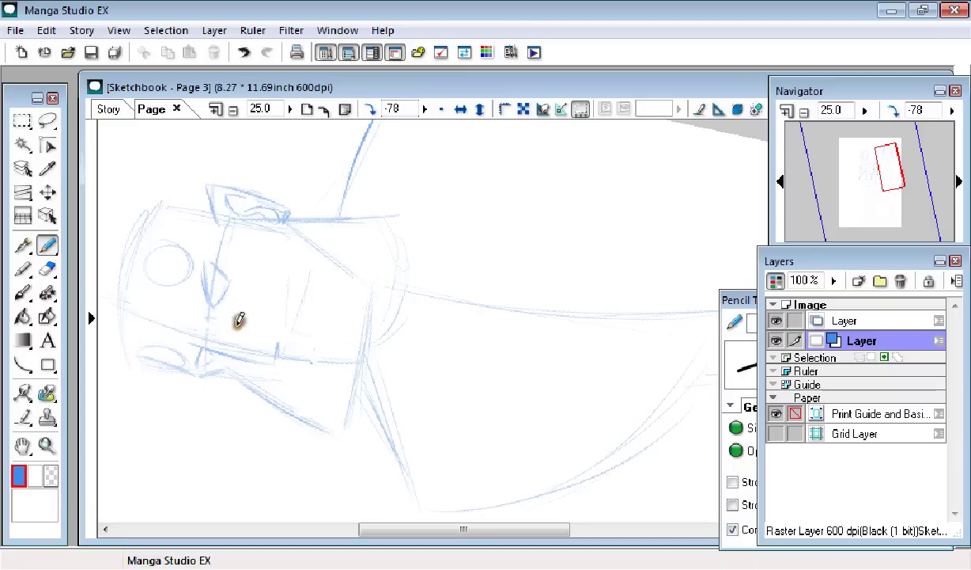
pyautogui.moveTo(238, 320); pyautogui.dragTo(249, 283)
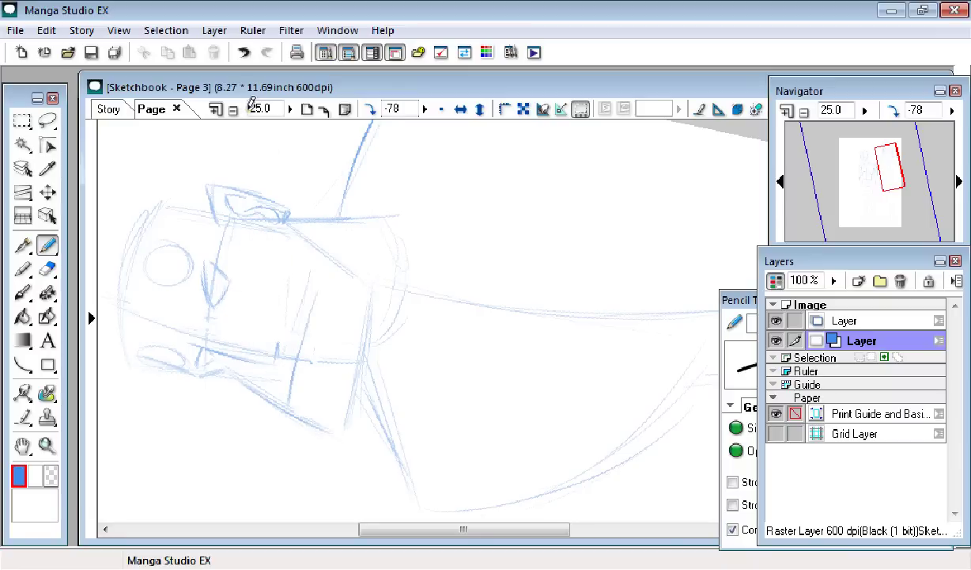
pyautogui.click(370, 109)
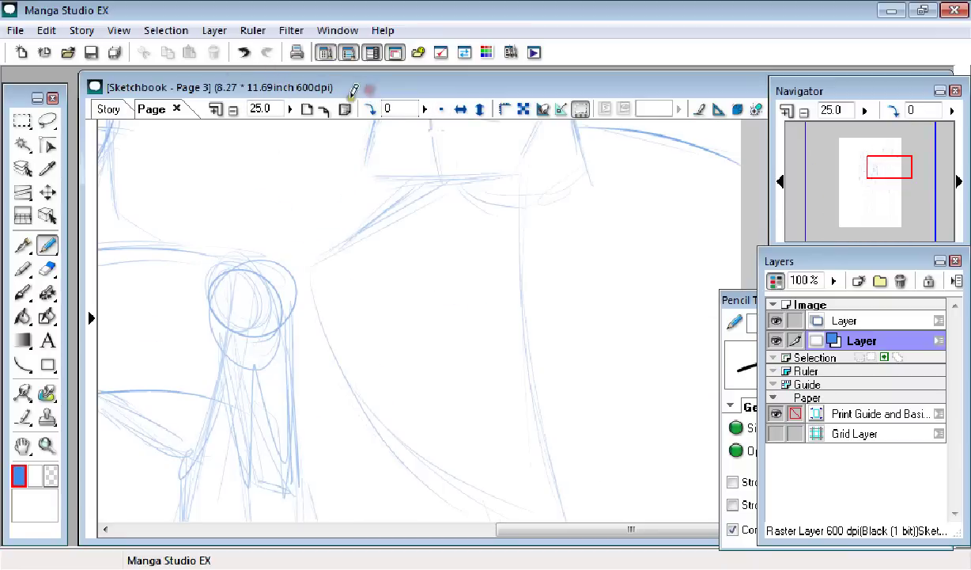
pyautogui.moveTo(371, 188)
pyautogui.mouseDown()
pyautogui.moveTo(325, 353)
pyautogui.moveTo(332, 271)
pyautogui.moveTo(314, 325)
pyautogui.moveTo(339, 250)
pyautogui.moveTo(307, 223)
pyautogui.mouseUp()
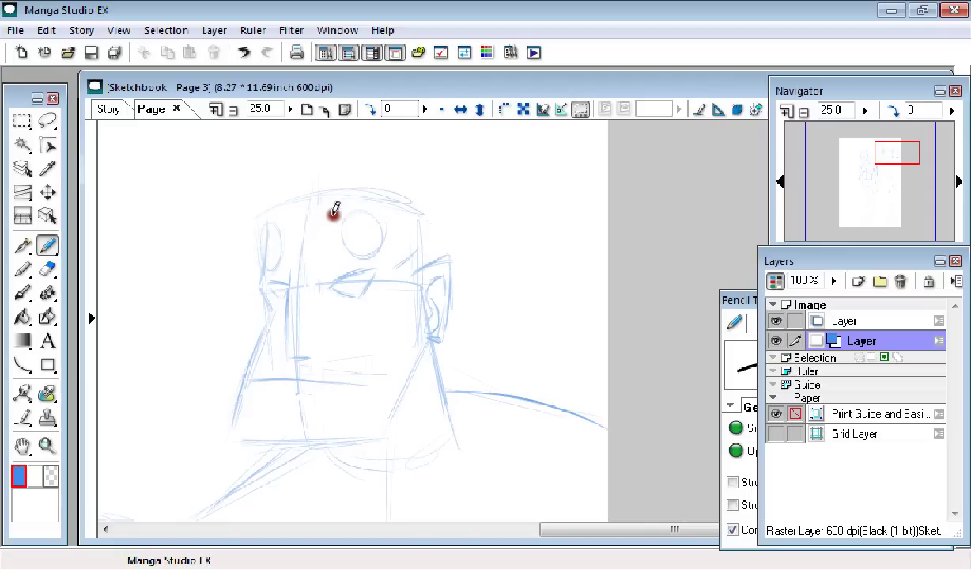
# - Pencil Hellboy's eye and cross-hatch the sideburn on his right cheek
pyautogui.click(330, 277)
pyautogui.moveTo(348, 273); pyautogui.dragTo(329, 282)
pyautogui.moveTo(331, 299); pyautogui.dragTo(368, 396)
pyautogui.moveTo(333, 281); pyautogui.dragTo(368, 285)
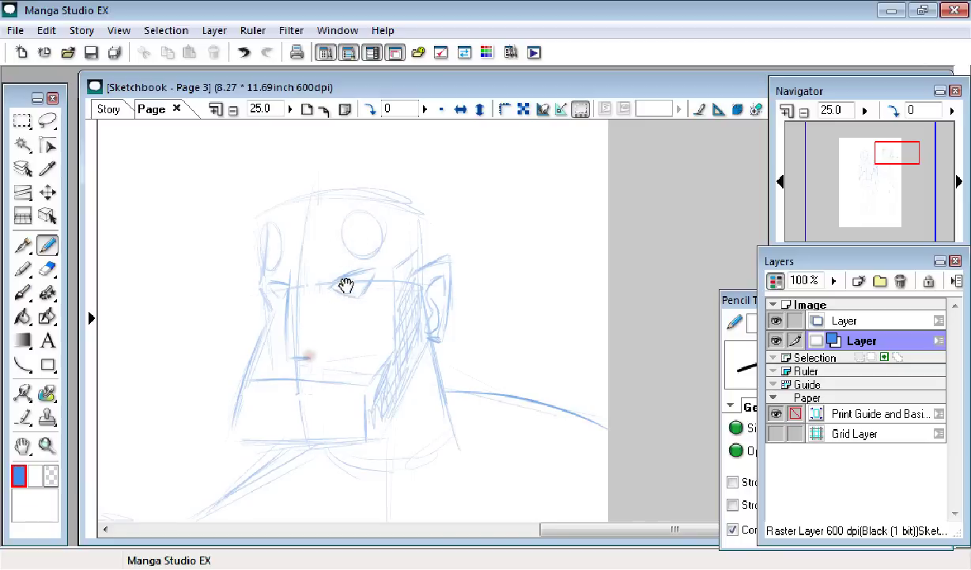
# - Darken the crown outline along the top of Hellboy's head
pyautogui.moveTo(346, 293); pyautogui.dragTo(372, 215)
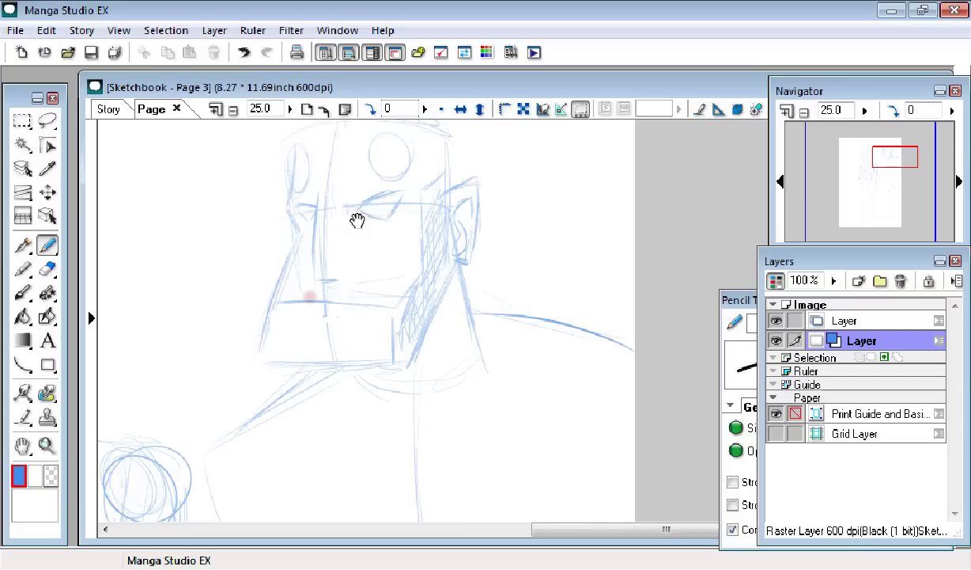
pyautogui.moveTo(360, 218); pyautogui.dragTo(352, 261)
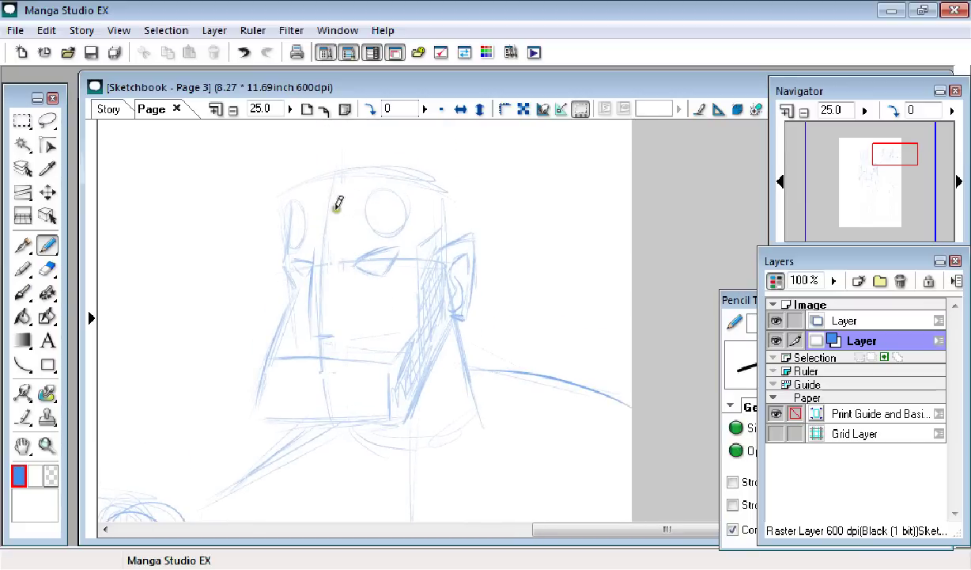
pyautogui.moveTo(322, 193); pyautogui.dragTo(359, 181)
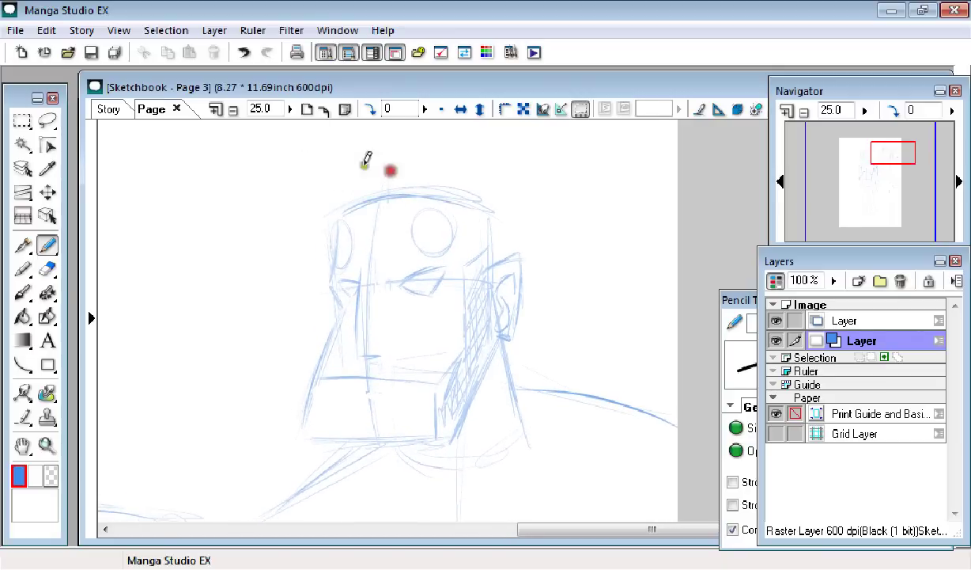
pyautogui.moveTo(412, 184); pyautogui.dragTo(405, 184)
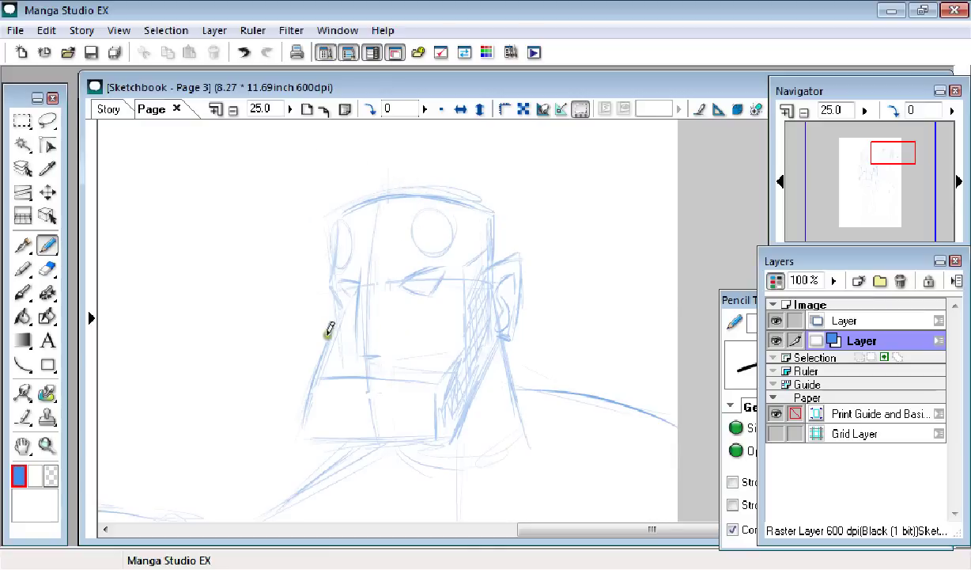
pyautogui.moveTo(425, 325)
pyautogui.mouseDown()
pyautogui.moveTo(381, 195)
pyautogui.moveTo(392, 238)
pyautogui.moveTo(456, 232)
pyautogui.moveTo(372, 297)
pyautogui.moveTo(380, 345)
pyautogui.moveTo(337, 436)
pyautogui.mouseUp()
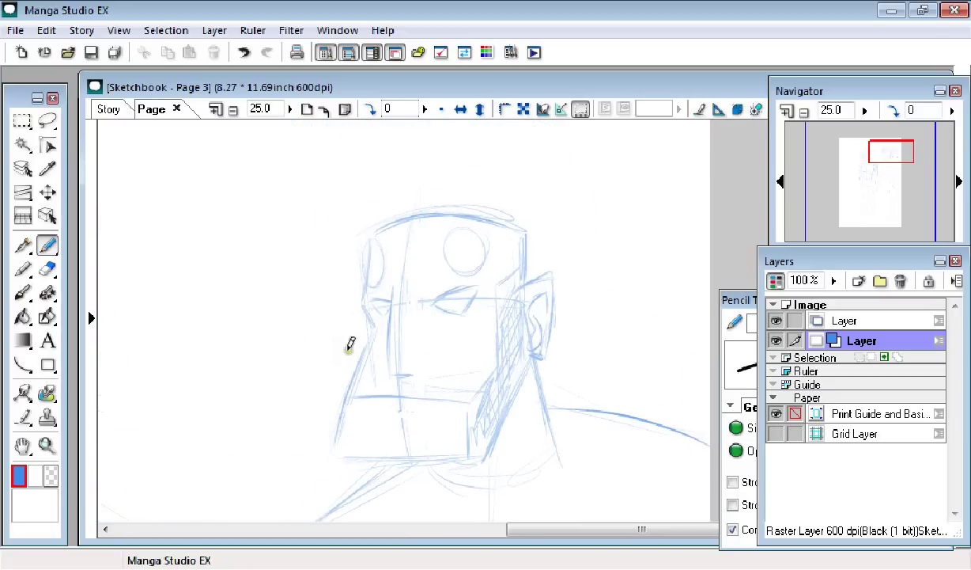
pyautogui.moveTo(349, 261)
pyautogui.mouseDown()
pyautogui.moveTo(372, 242)
pyautogui.moveTo(440, 242)
pyautogui.moveTo(433, 231)
pyautogui.mouseUp()
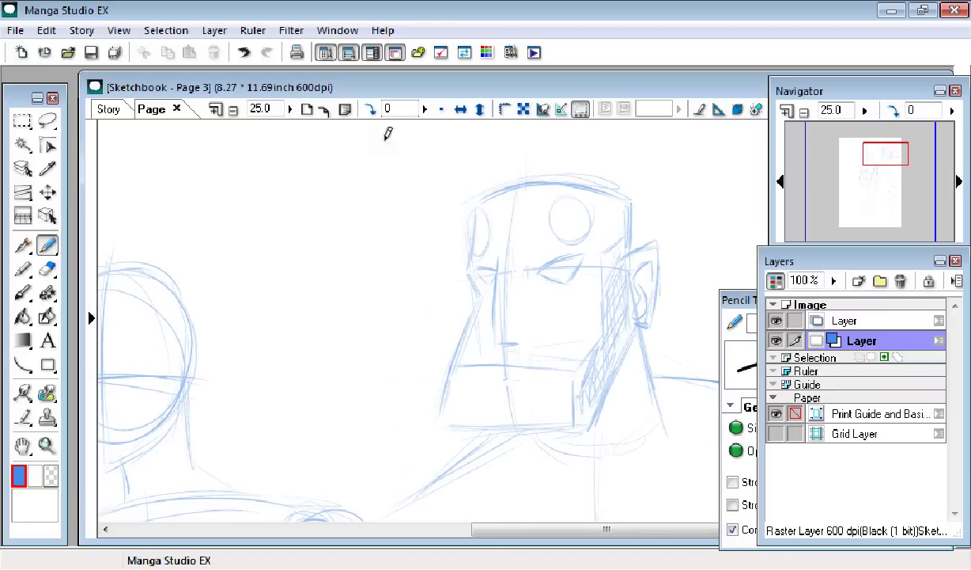
# - Zoom out to 6.3% to see the whole page, then back to 25% at the top margin
pyautogui.hotkey('ctrl', '-')
pyautogui.hotkey('ctrl', '-')
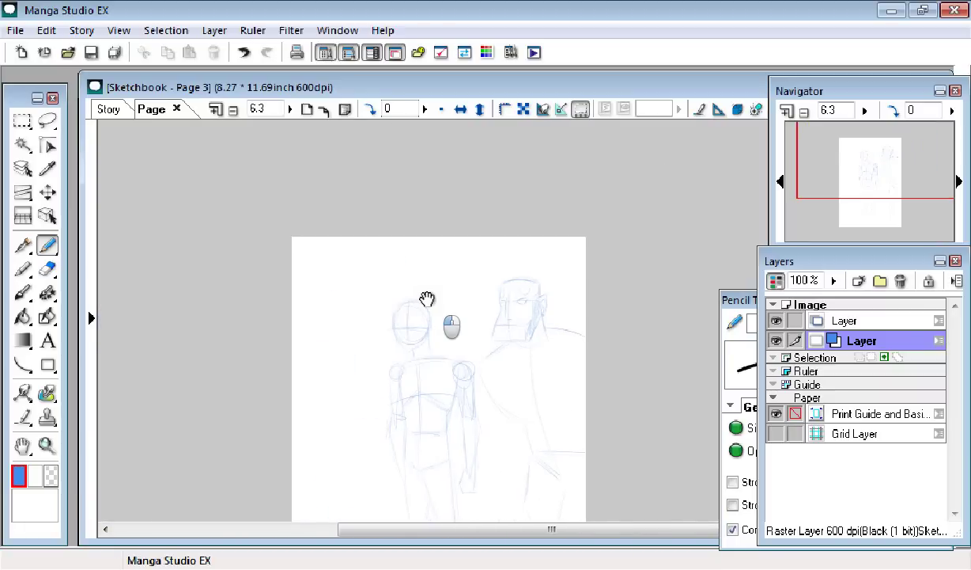
pyautogui.moveTo(429, 299); pyautogui.dragTo(392, 219)
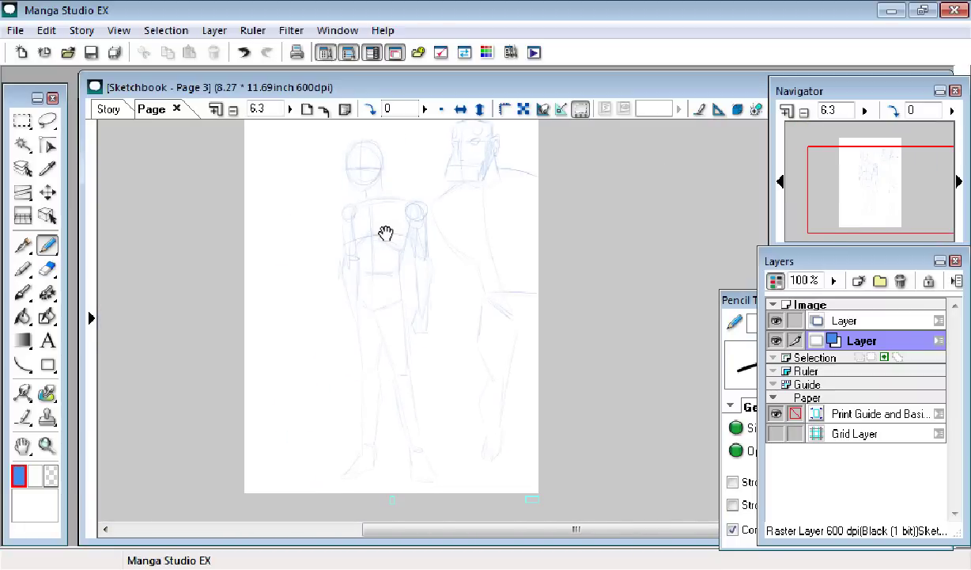
pyautogui.moveTo(317, 193)
pyautogui.mouseDown()
pyautogui.moveTo(379, 296)
pyautogui.moveTo(346, 241)
pyautogui.moveTo(352, 199)
pyautogui.moveTo(390, 351)
pyautogui.mouseUp()
pyautogui.hotkey('ctrl', '+')
pyautogui.hotkey('ctrl', '+')
# - Sketch a wide curved shoulder line, both torso sides and a vertical centre line
pyautogui.moveTo(379, 242)
pyautogui.mouseDown()
pyautogui.moveTo(346, 262)
pyautogui.moveTo(318, 189)
pyautogui.mouseUp()
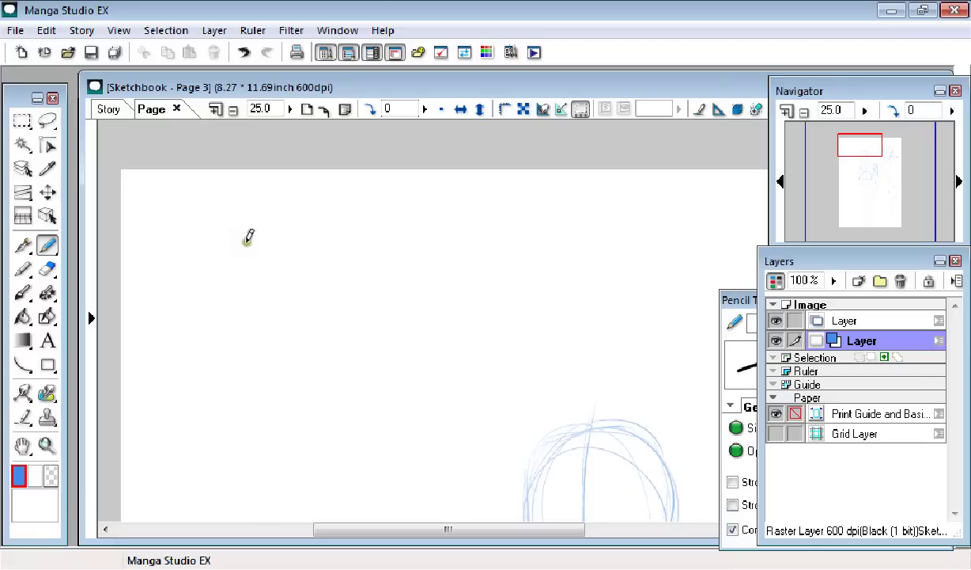
pyautogui.moveTo(267, 282)
pyautogui.mouseDown()
pyautogui.moveTo(239, 243)
pyautogui.moveTo(254, 254)
pyautogui.moveTo(252, 231)
pyautogui.mouseUp()
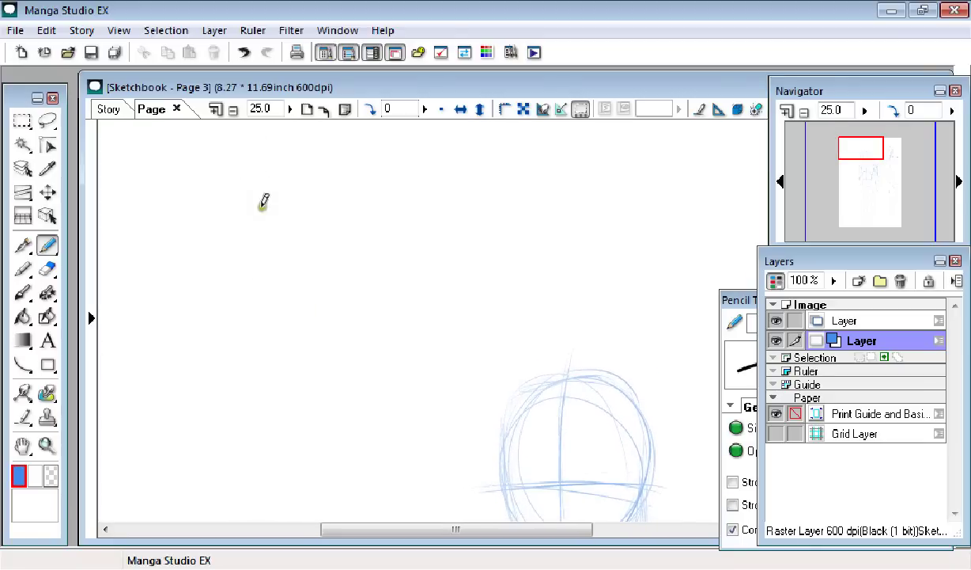
pyautogui.moveTo(230, 252); pyautogui.dragTo(386, 237)
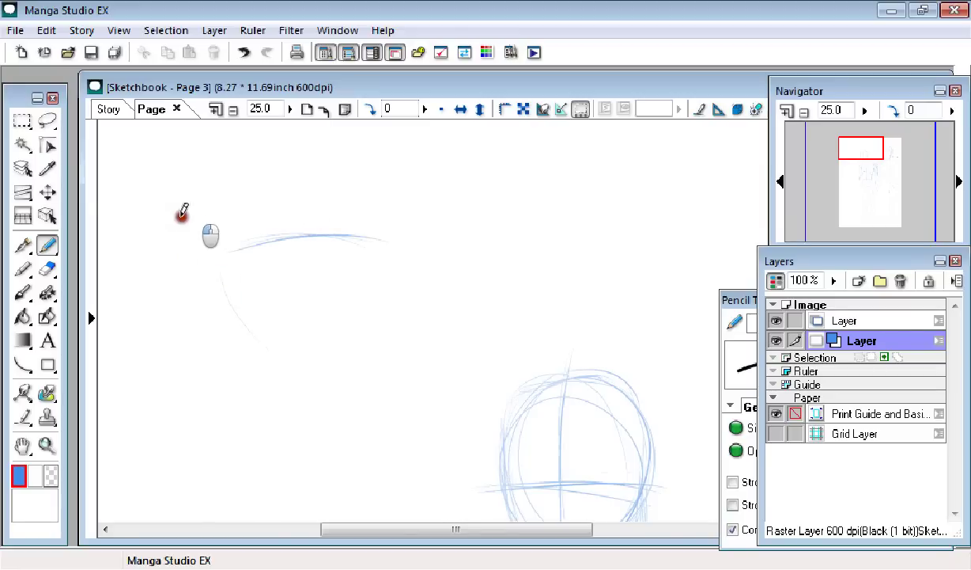
pyautogui.moveTo(217, 269); pyautogui.dragTo(268, 352)
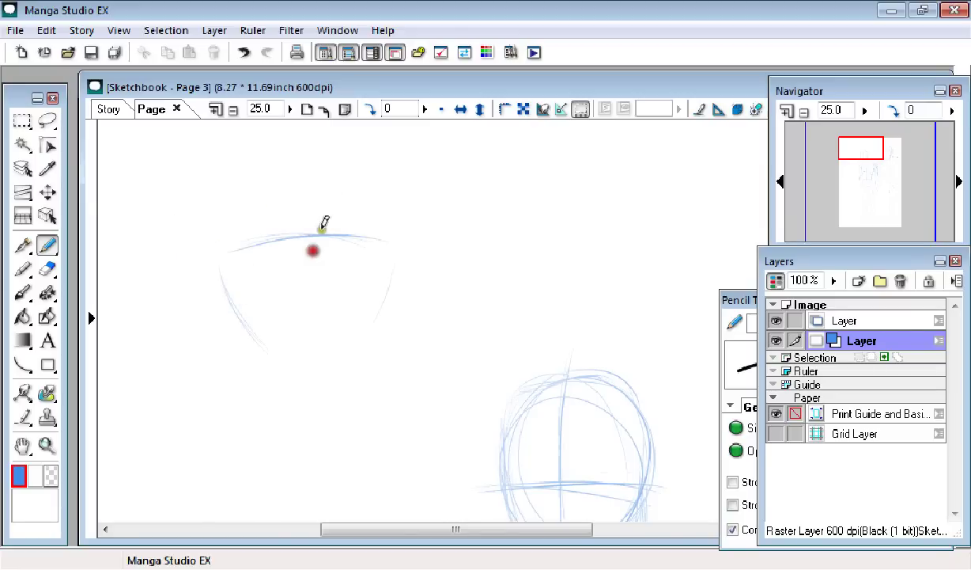
pyautogui.moveTo(394, 251); pyautogui.dragTo(357, 336)
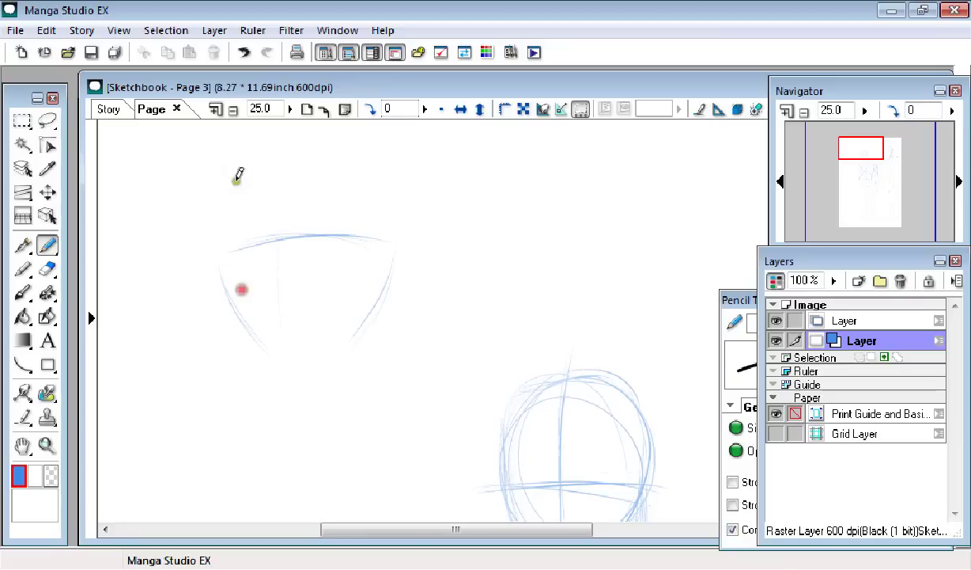
pyautogui.moveTo(283, 225); pyautogui.dragTo(289, 455)
pyautogui.moveTo(258, 270)
pyautogui.mouseDown()
pyautogui.moveTo(216, 243)
pyautogui.moveTo(240, 213)
pyautogui.moveTo(185, 237)
pyautogui.moveTo(201, 215)
pyautogui.mouseUp()
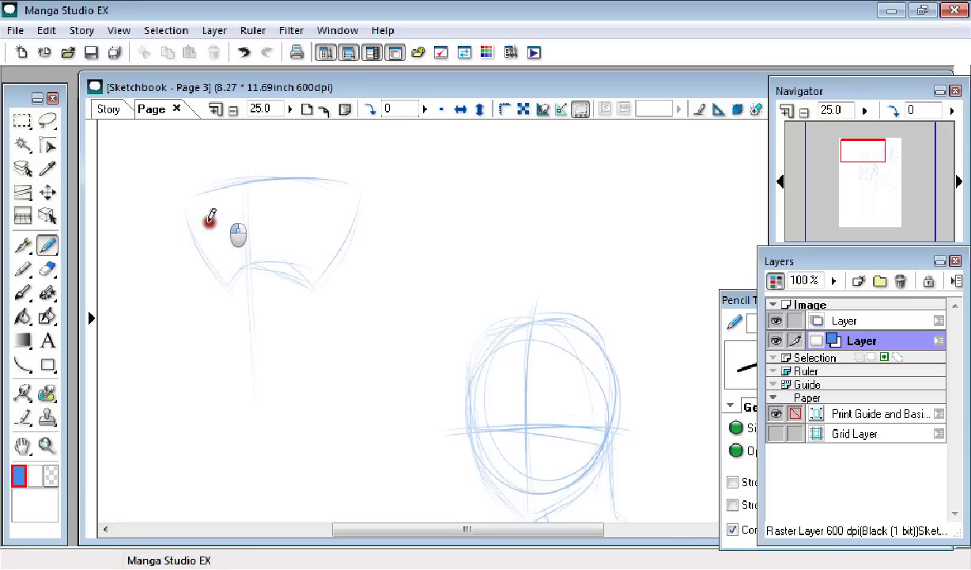
# - Draw the chest box edges and strengthen the vertical centre line
pyautogui.press('e')
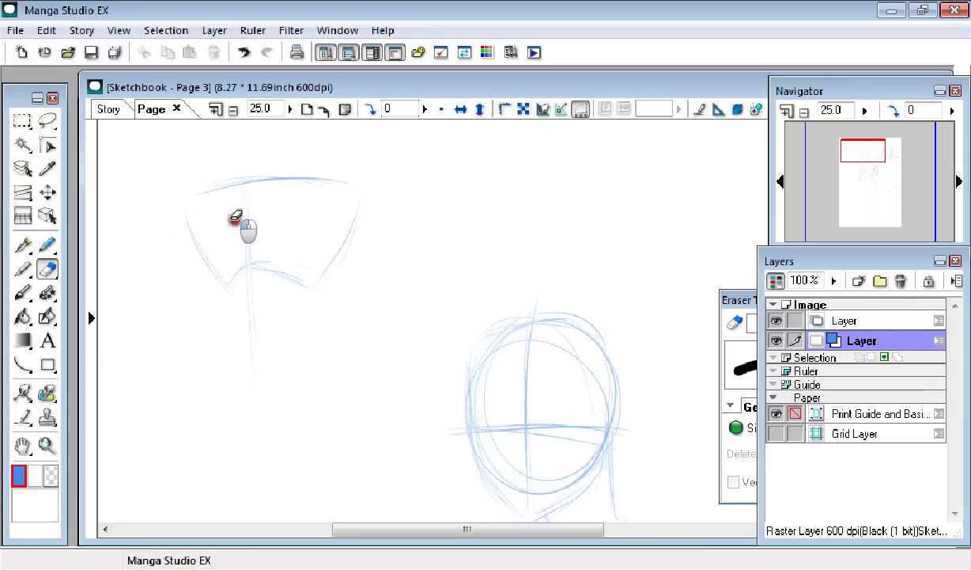
pyautogui.press('p')
pyautogui.moveTo(212, 237)
pyautogui.mouseDown()
pyautogui.moveTo(221, 247)
pyautogui.moveTo(215, 229)
pyautogui.moveTo(190, 249)
pyautogui.mouseUp()
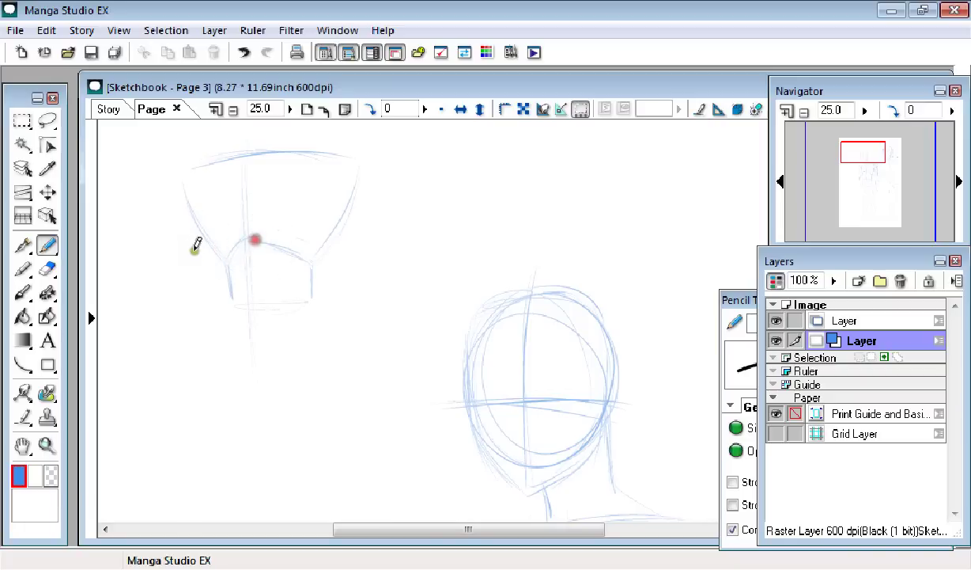
pyautogui.moveTo(192, 240); pyautogui.dragTo(238, 286)
pyautogui.moveTo(310, 303); pyautogui.dragTo(255, 332)
pyautogui.moveTo(231, 269); pyautogui.dragTo(225, 291)
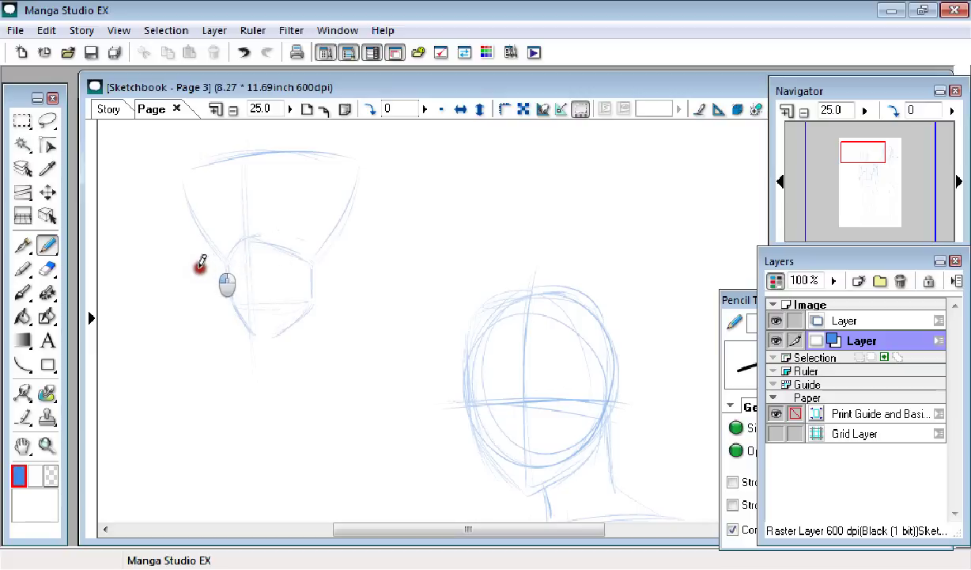
pyautogui.moveTo(205, 179); pyautogui.dragTo(210, 211)
pyautogui.moveTo(244, 179)
pyautogui.mouseDown()
pyautogui.moveTo(277, 293)
pyautogui.moveTo(256, 205)
pyautogui.moveTo(311, 240)
pyautogui.mouseUp()
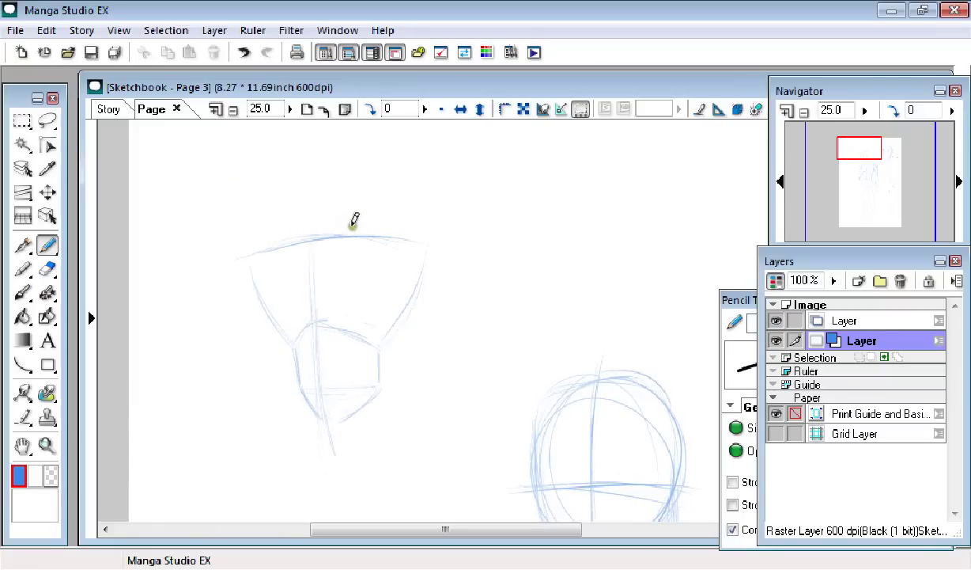
# - Draw broad right and left arm contours hanging down the torso sides
pyautogui.moveTo(329, 239); pyautogui.dragTo(338, 230)
pyautogui.moveTo(371, 298); pyautogui.dragTo(436, 356)
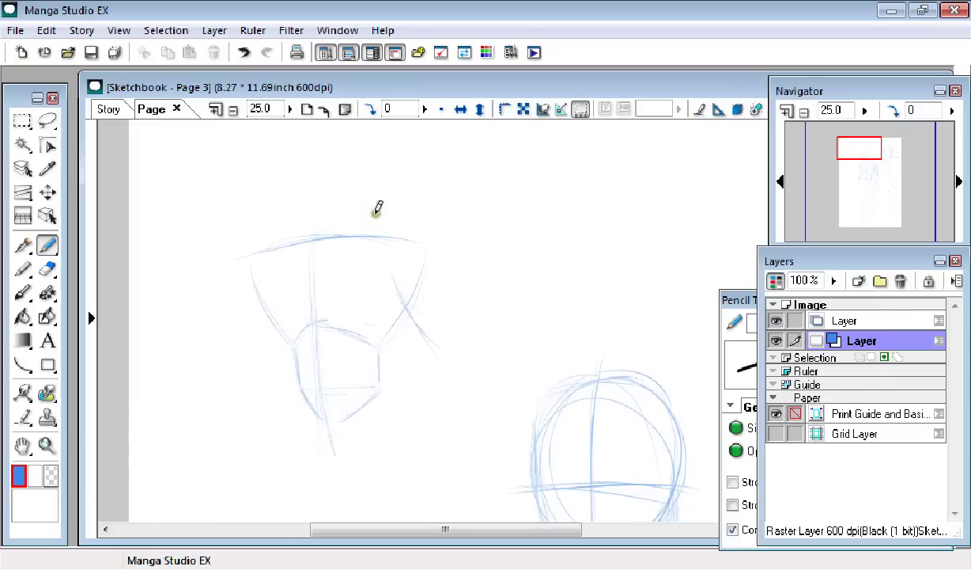
pyautogui.moveTo(378, 210); pyautogui.dragTo(361, 202)
pyautogui.moveTo(445, 241); pyautogui.dragTo(462, 356)
pyautogui.moveTo(354, 290); pyautogui.dragTo(323, 210)
pyautogui.click(379, 261)
pyautogui.moveTo(457, 318); pyautogui.dragTo(436, 411)
pyautogui.moveTo(320, 220); pyautogui.dragTo(343, 271)
pyautogui.moveTo(338, 192); pyautogui.dragTo(374, 220)
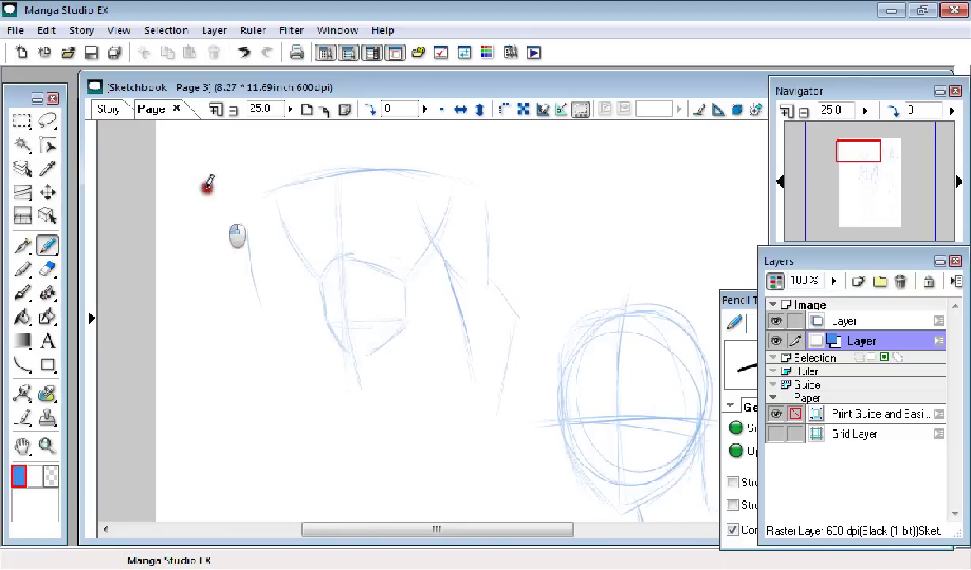
pyautogui.moveTo(250, 198); pyautogui.dragTo(269, 302)
pyautogui.moveTo(254, 220)
pyautogui.mouseDown()
pyautogui.moveTo(235, 335)
pyautogui.moveTo(246, 349)
pyautogui.mouseUp()
pyautogui.moveTo(245, 211); pyautogui.dragTo(250, 307)
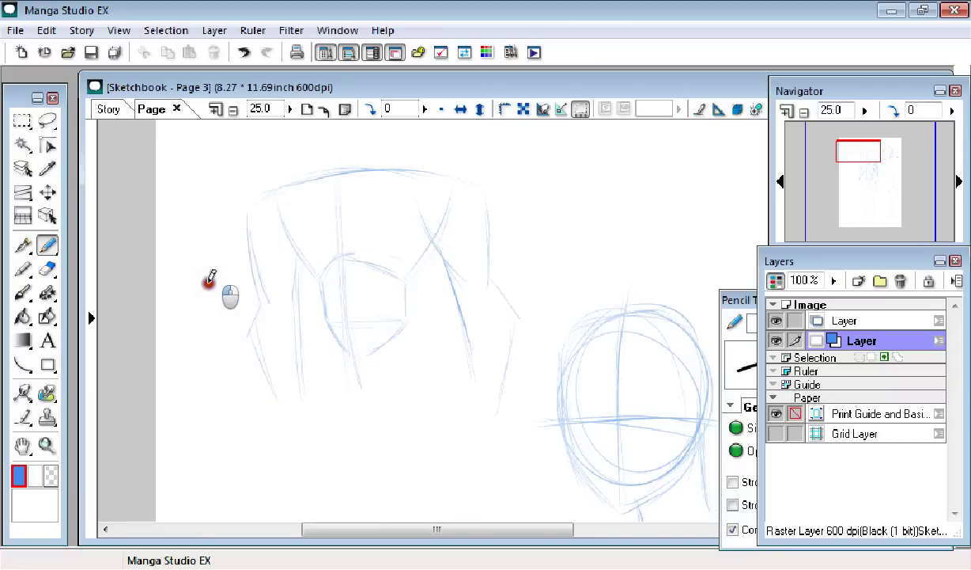
# - Rough in and thicken lower-body lines beneath the blocky torso
pyautogui.moveTo(349, 240)
pyautogui.mouseDown()
pyautogui.moveTo(293, 255)
pyautogui.moveTo(236, 214)
pyautogui.mouseUp()
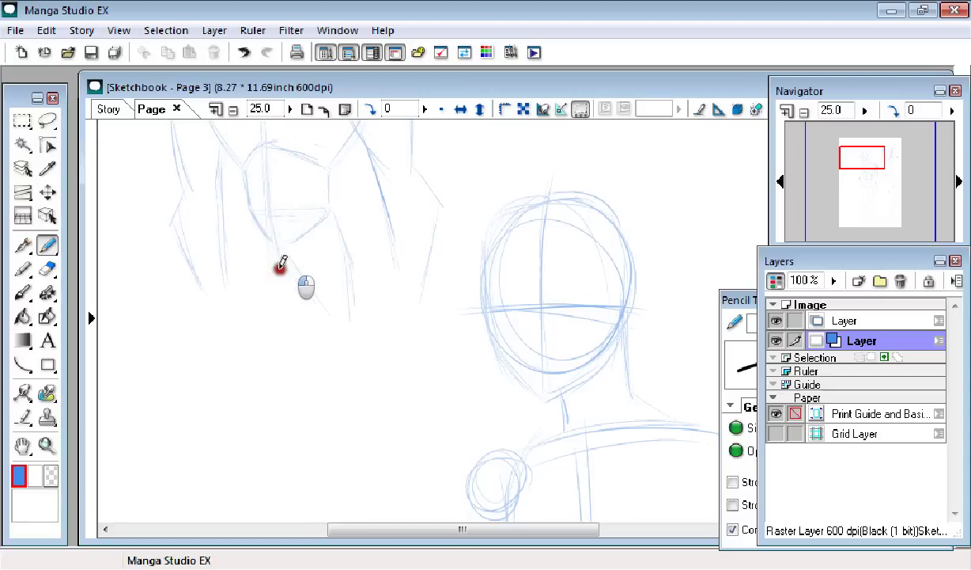
pyautogui.moveTo(306, 259); pyautogui.dragTo(294, 212)
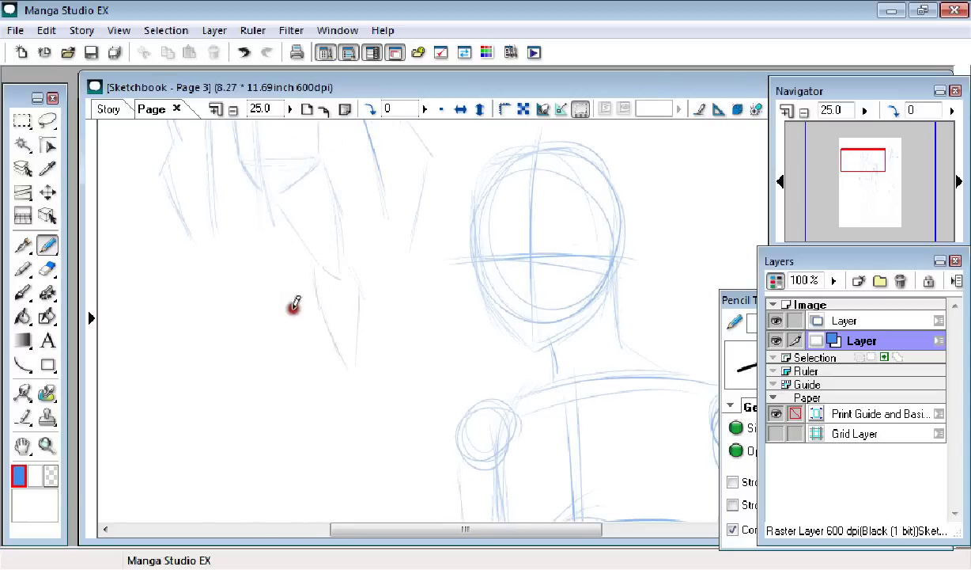
pyautogui.moveTo(292, 281)
pyautogui.mouseDown()
pyautogui.moveTo(304, 237)
pyautogui.moveTo(309, 277)
pyautogui.mouseUp()
pyautogui.moveTo(265, 238); pyautogui.dragTo(282, 283)
pyautogui.moveTo(273, 217)
pyautogui.mouseDown()
pyautogui.moveTo(260, 191)
pyautogui.moveTo(304, 245)
pyautogui.moveTo(295, 196)
pyautogui.mouseUp()
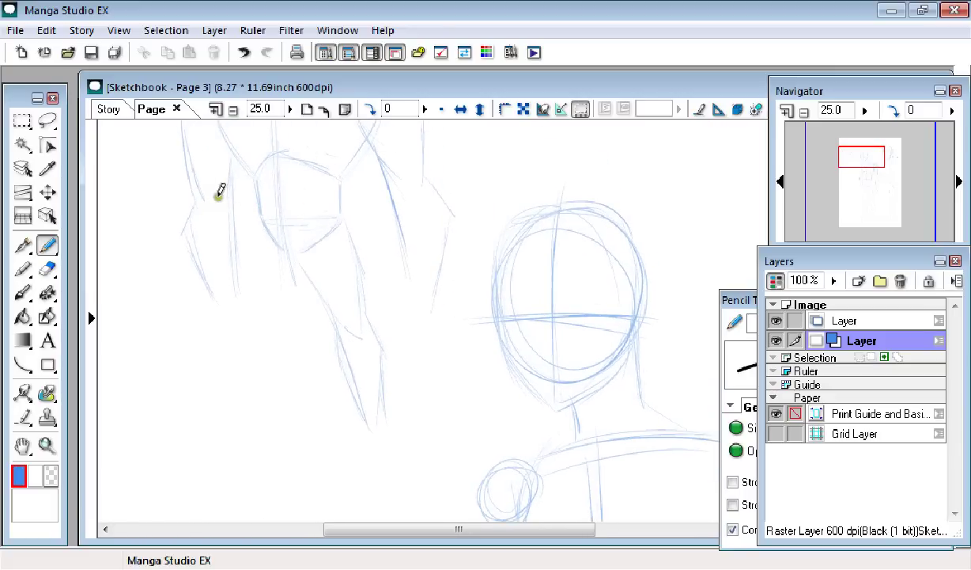
pyautogui.moveTo(219, 187)
pyautogui.mouseDown()
pyautogui.moveTo(213, 232)
pyautogui.moveTo(230, 204)
pyautogui.moveTo(214, 258)
pyautogui.moveTo(254, 226)
pyautogui.moveTo(238, 340)
pyautogui.moveTo(214, 281)
pyautogui.moveTo(225, 352)
pyautogui.moveTo(244, 253)
pyautogui.mouseUp()
pyautogui.moveTo(325, 135)
pyautogui.mouseDown()
pyautogui.moveTo(330, 320)
pyautogui.moveTo(314, 282)
pyautogui.moveTo(306, 190)
pyautogui.moveTo(304, 292)
pyautogui.moveTo(303, 278)
pyautogui.mouseUp()
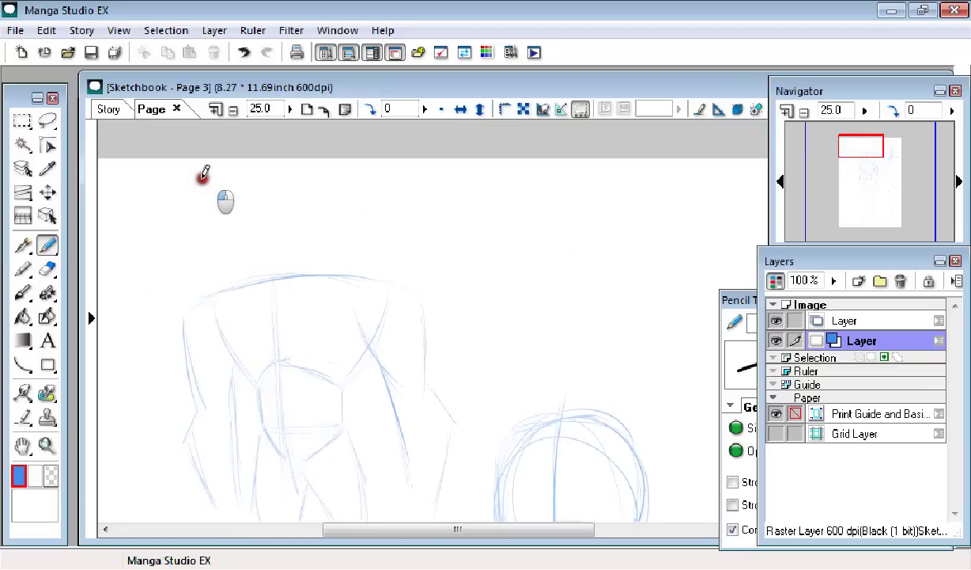
# - Pencil a boxy head above the shoulders and feet under the legs
pyautogui.moveTo(247, 263)
pyautogui.mouseDown()
pyautogui.moveTo(303, 187)
pyautogui.moveTo(310, 254)
pyautogui.moveTo(249, 264)
pyautogui.mouseUp()
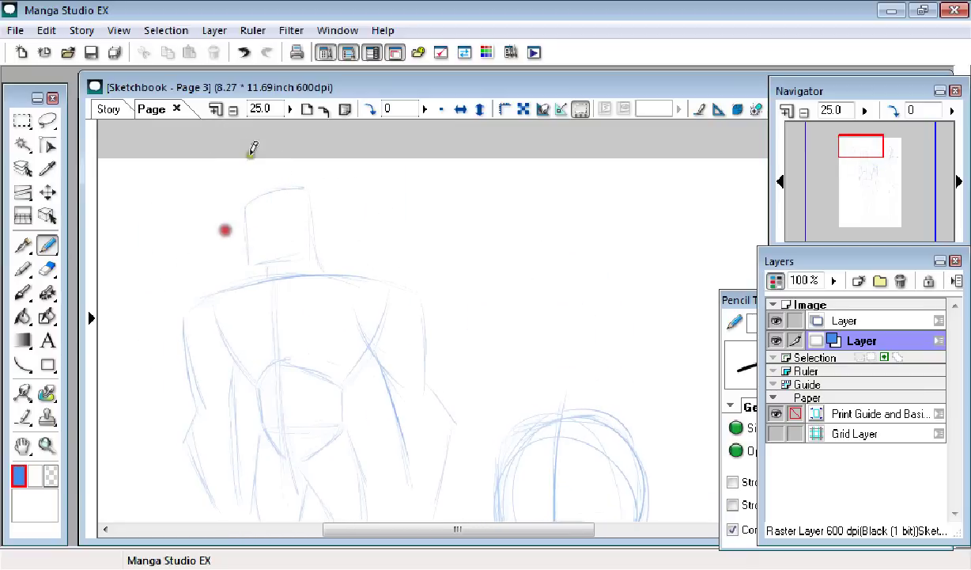
pyautogui.moveTo(314, 238); pyautogui.dragTo(299, 160)
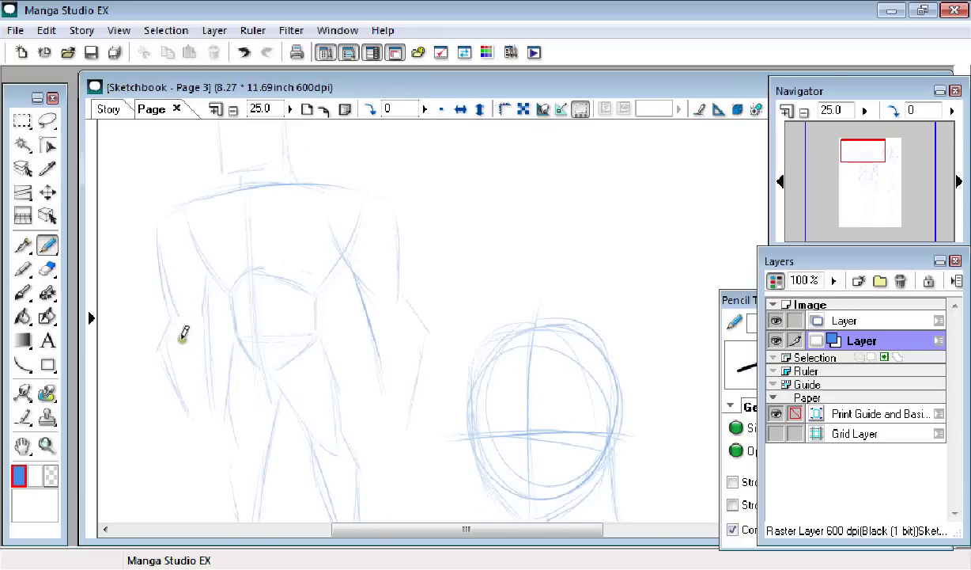
pyautogui.moveTo(331, 310); pyautogui.dragTo(313, 248)
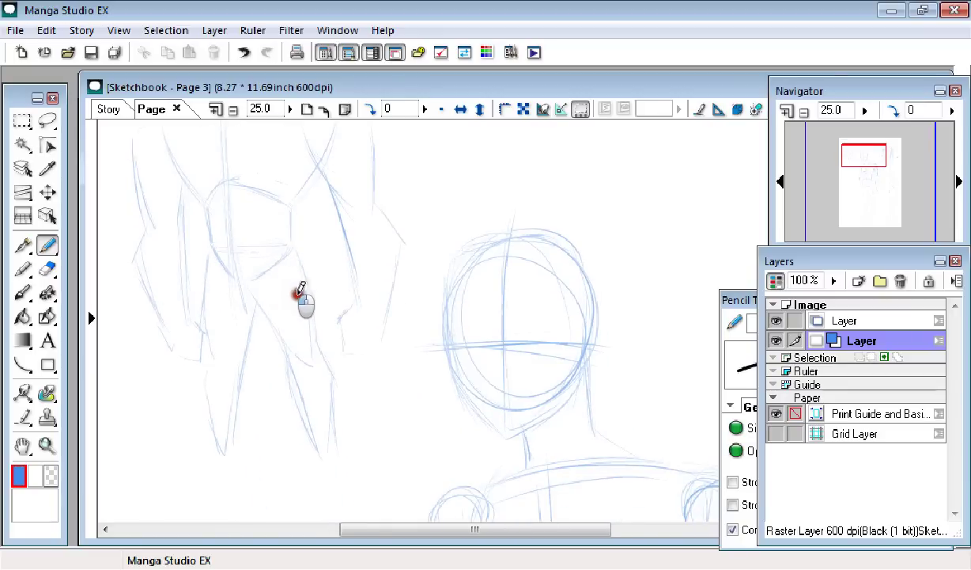
pyautogui.moveTo(325, 202)
pyautogui.mouseDown()
pyautogui.moveTo(329, 273)
pyautogui.moveTo(341, 134)
pyautogui.mouseUp()
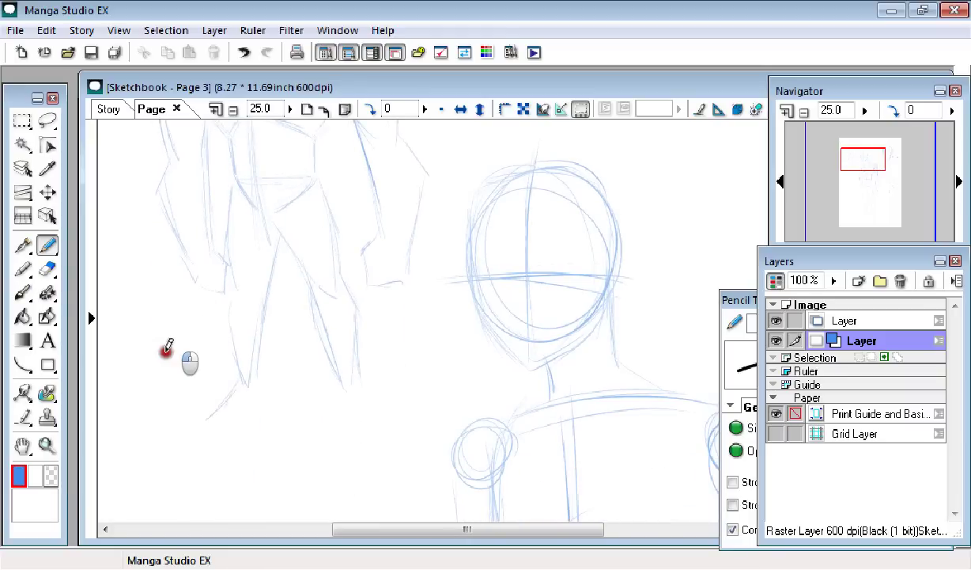
pyautogui.moveTo(250, 368); pyautogui.dragTo(202, 419)
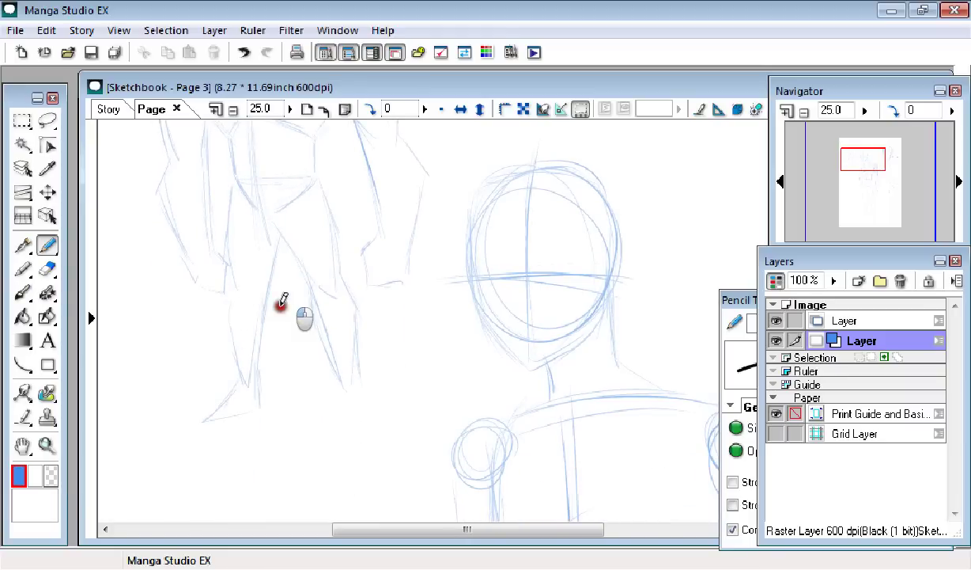
pyautogui.moveTo(281, 298)
pyautogui.mouseDown()
pyautogui.moveTo(278, 348)
pyautogui.moveTo(313, 341)
pyautogui.mouseUp()
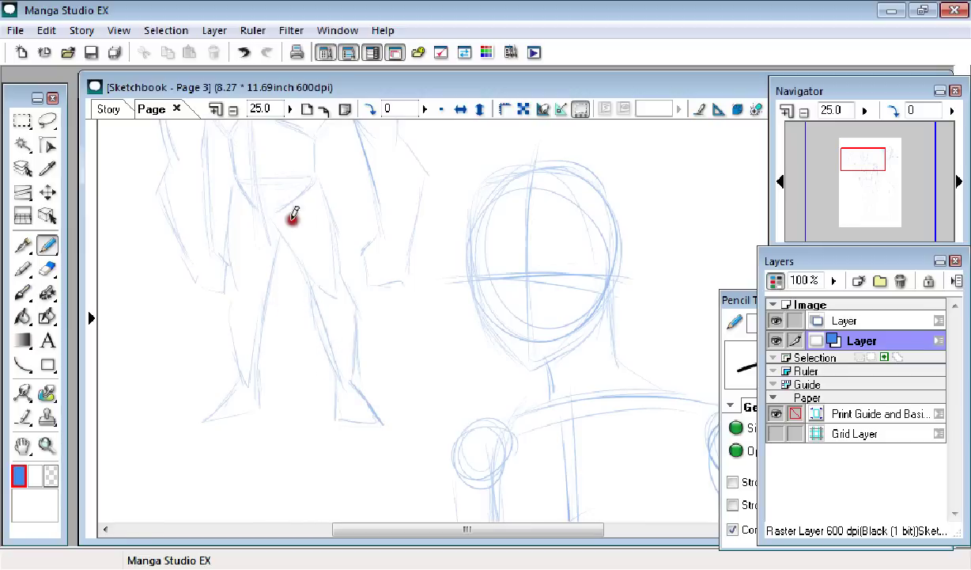
# - Zoom out to 6.3% to show the whole sketchbook page
pyautogui.moveTo(293, 193); pyautogui.dragTo(314, 303)
pyautogui.hotkey('ctrl', '-')
pyautogui.hotkey('ctrl', '-')
pyautogui.moveTo(424, 269)
pyautogui.mouseDown()
pyautogui.moveTo(412, 286)
pyautogui.moveTo(293, 259)
pyautogui.moveTo(379, 217)
pyautogui.moveTo(372, 238)
pyautogui.moveTo(372, 225)
pyautogui.mouseUp()
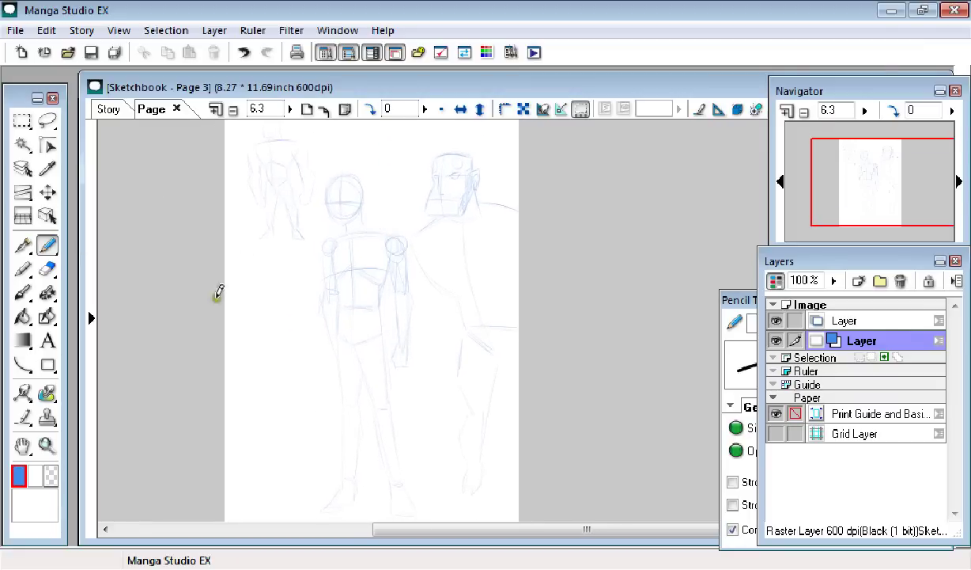